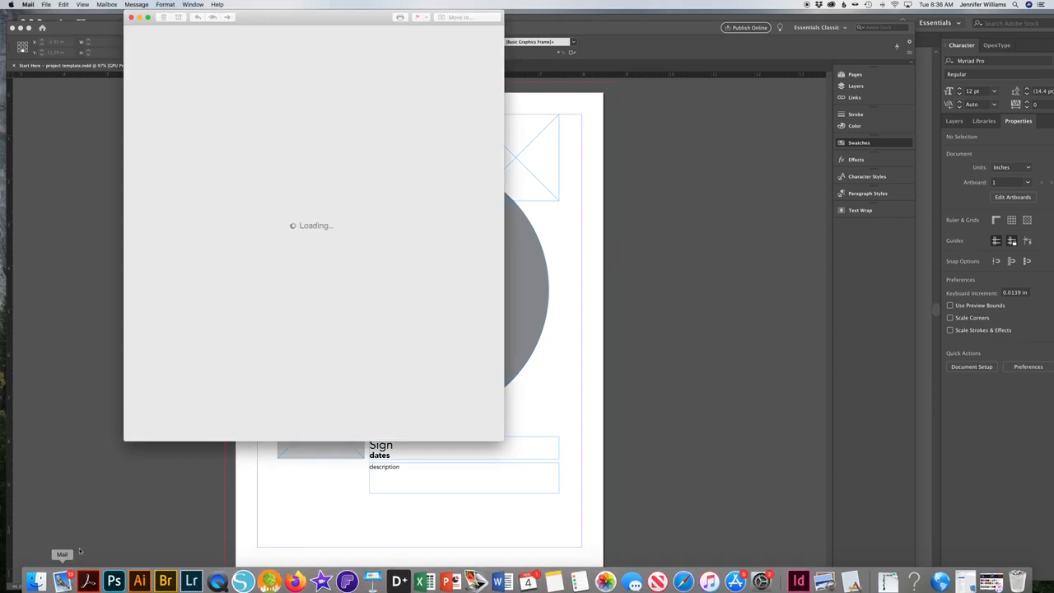
Bring Finder forward over the open InDesign poster template.
click(36, 576)
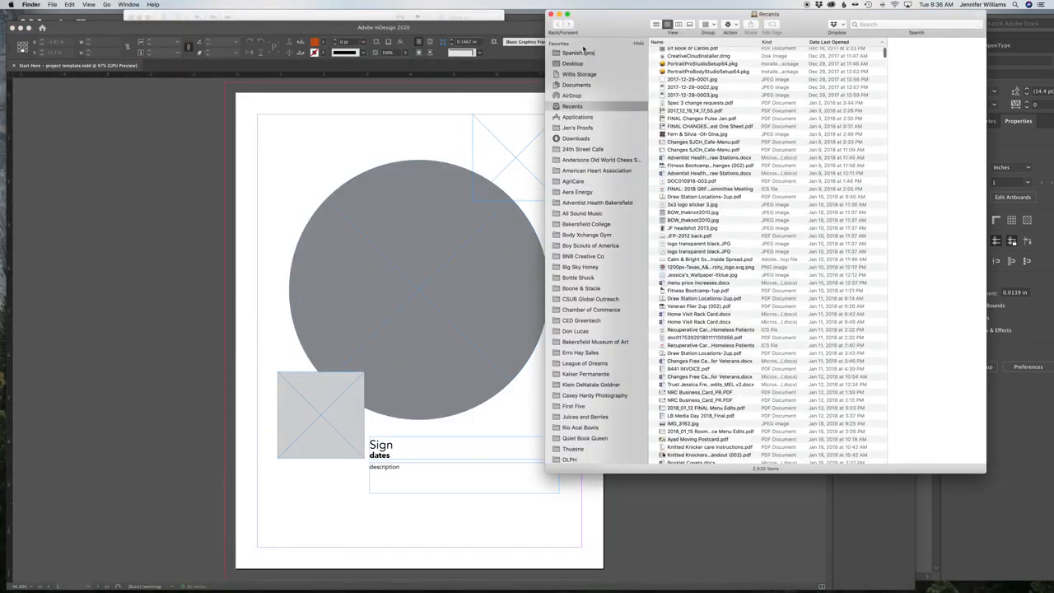
Navigate from Desktop through CSUB class, Week 3 and InDesign Assignment into the Week 3 In Design Template Folder.
click(574, 63)
double_click(688, 52)
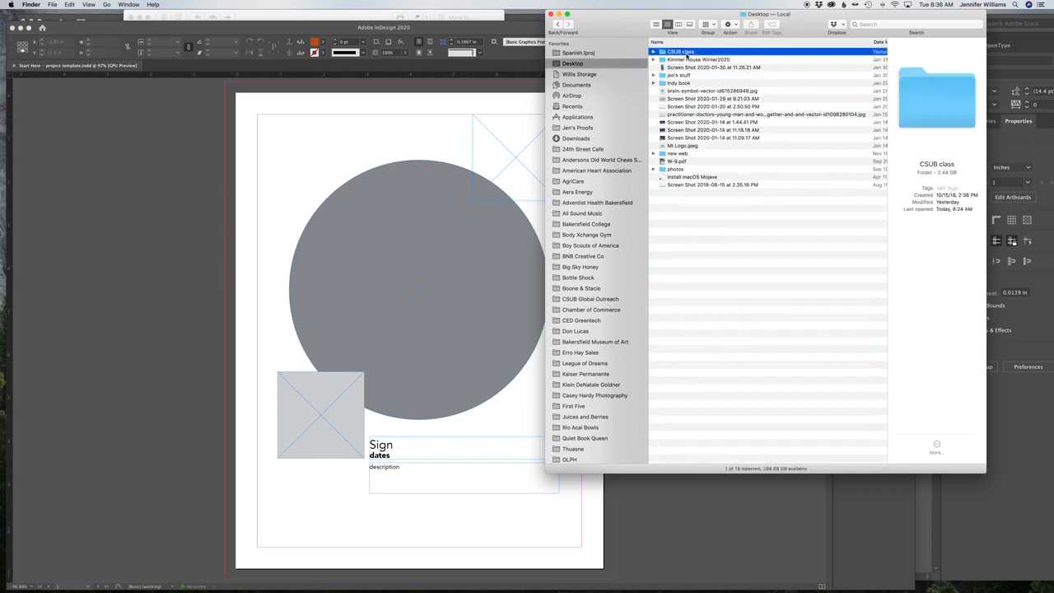
double_click(684, 99)
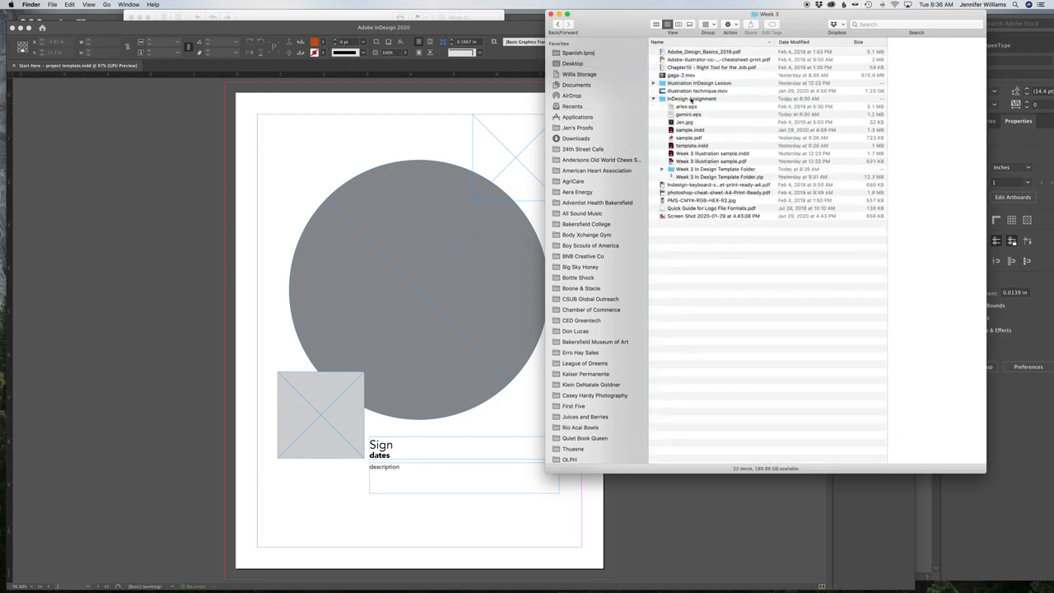
double_click(692, 99)
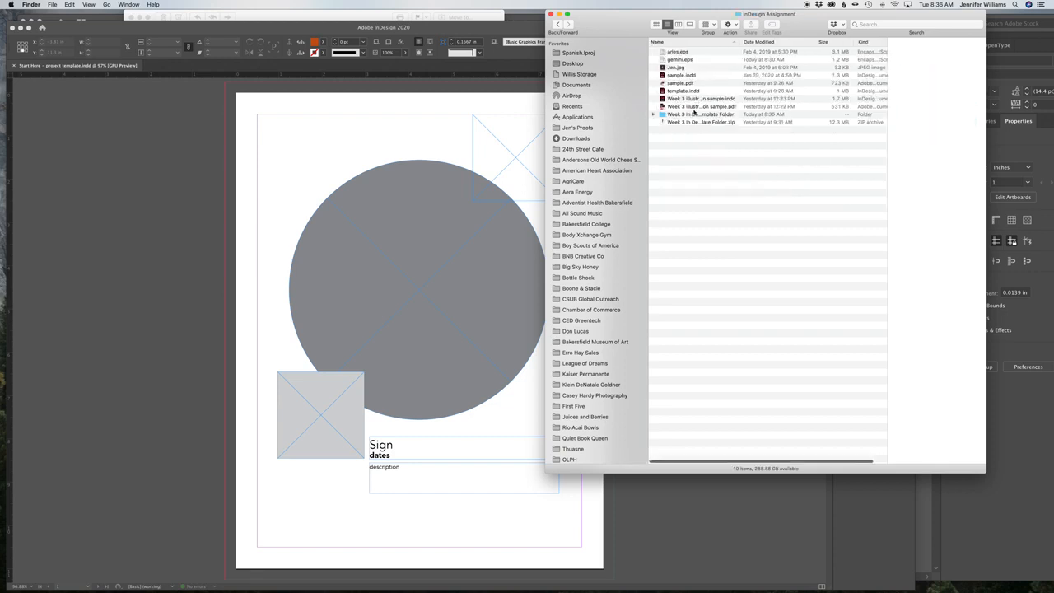
double_click(694, 115)
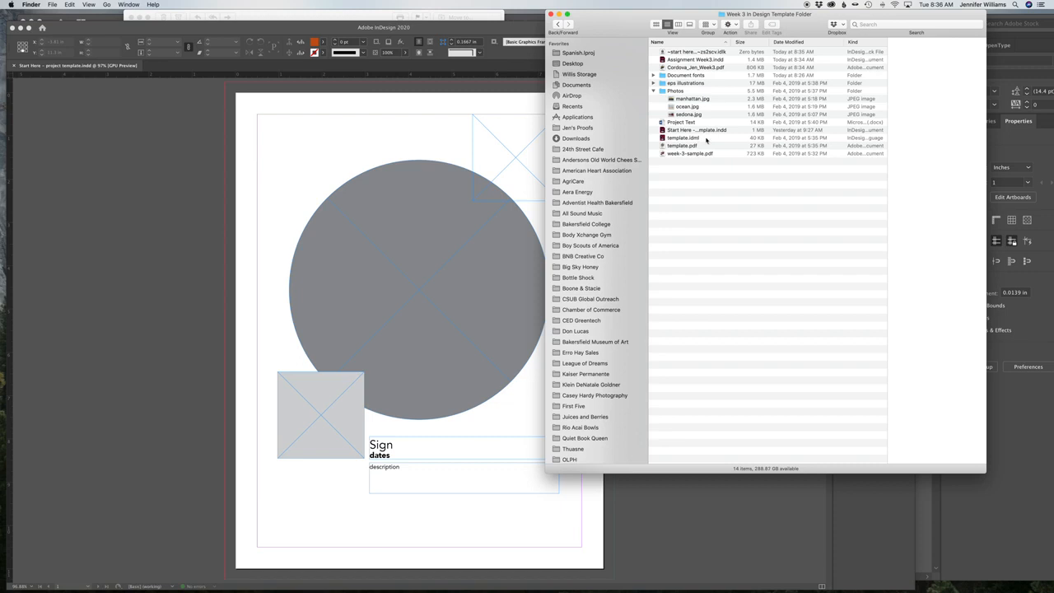
Inspect template.idml and the Start Here project template, briefly switching back to InDesign.
click(692, 141)
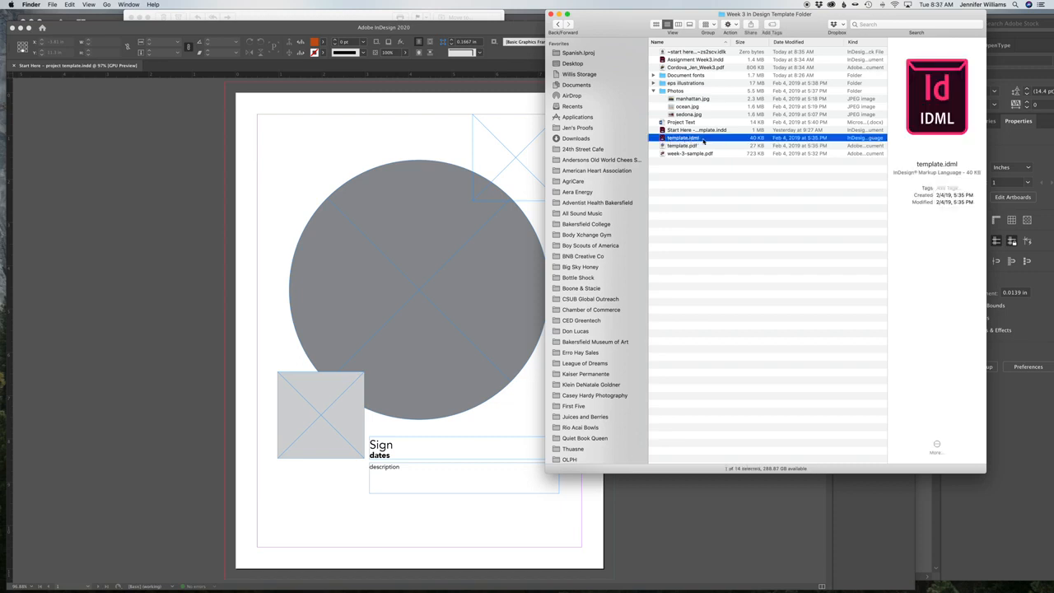
click(706, 132)
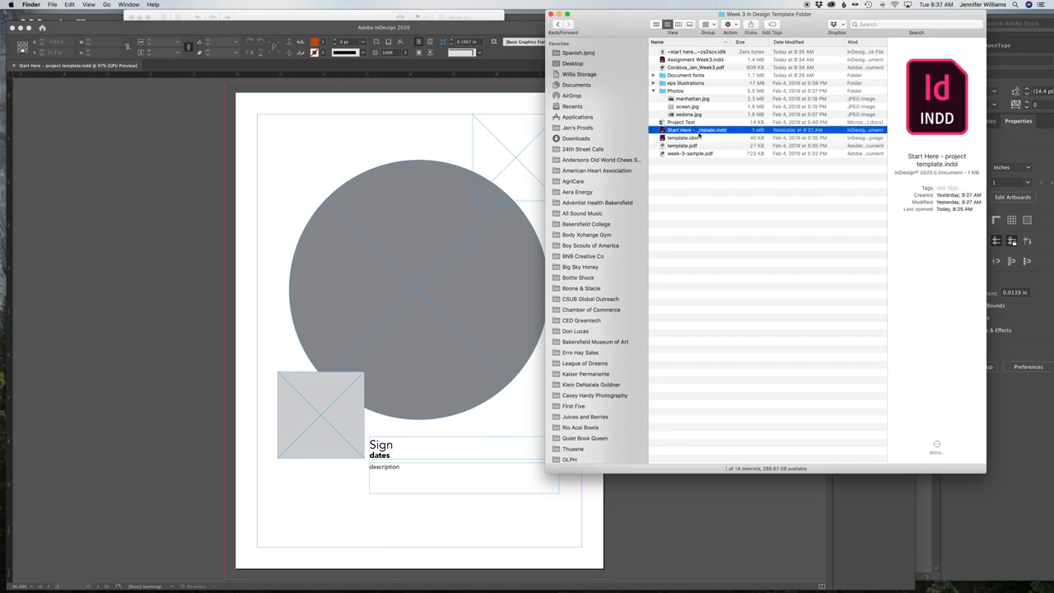
click(690, 140)
click(370, 123)
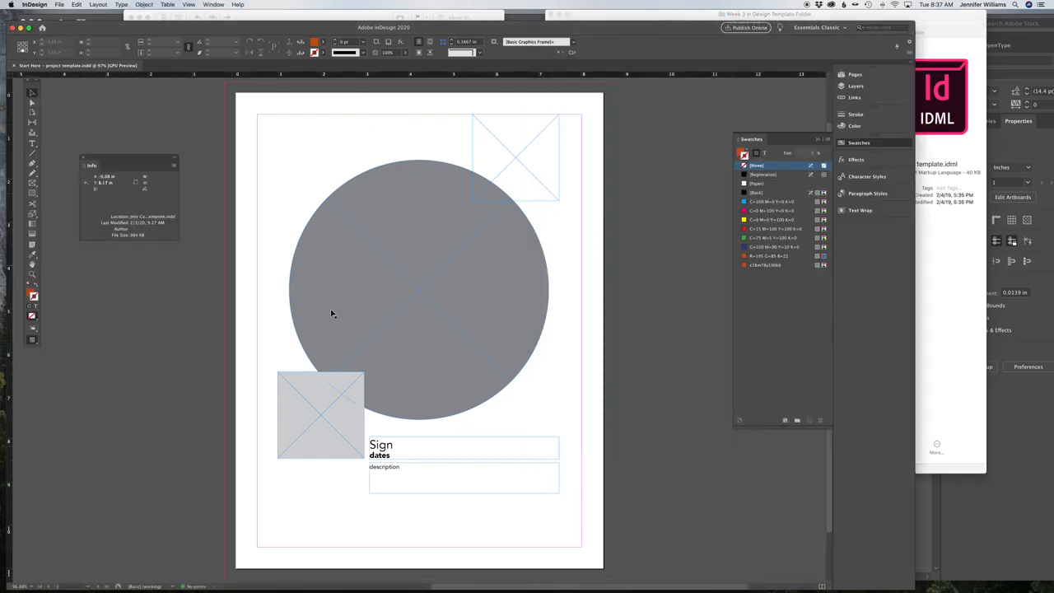
click(679, 14)
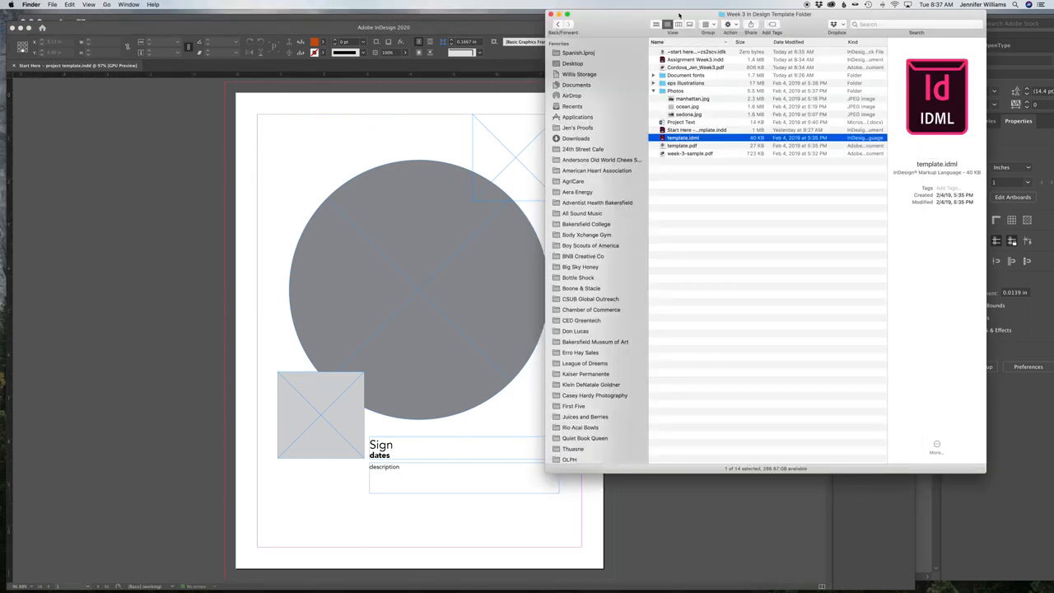
Preview the eps illustrations and open zodiac signs - stars.eps in Illustrator.
click(656, 84)
click(689, 99)
click(687, 108)
click(687, 92)
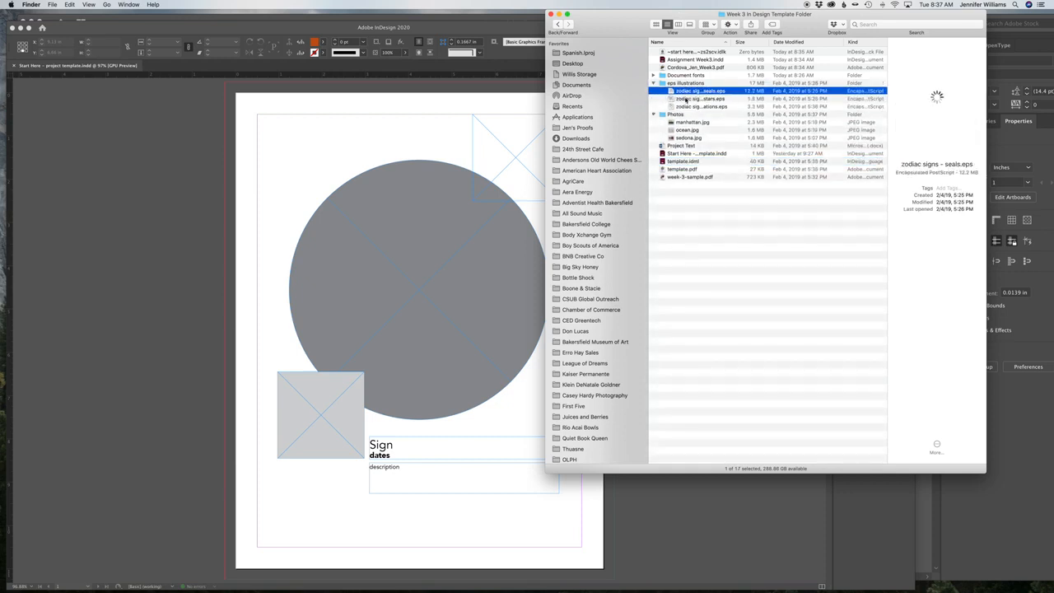
click(687, 99)
drag(674, 99, 140, 576)
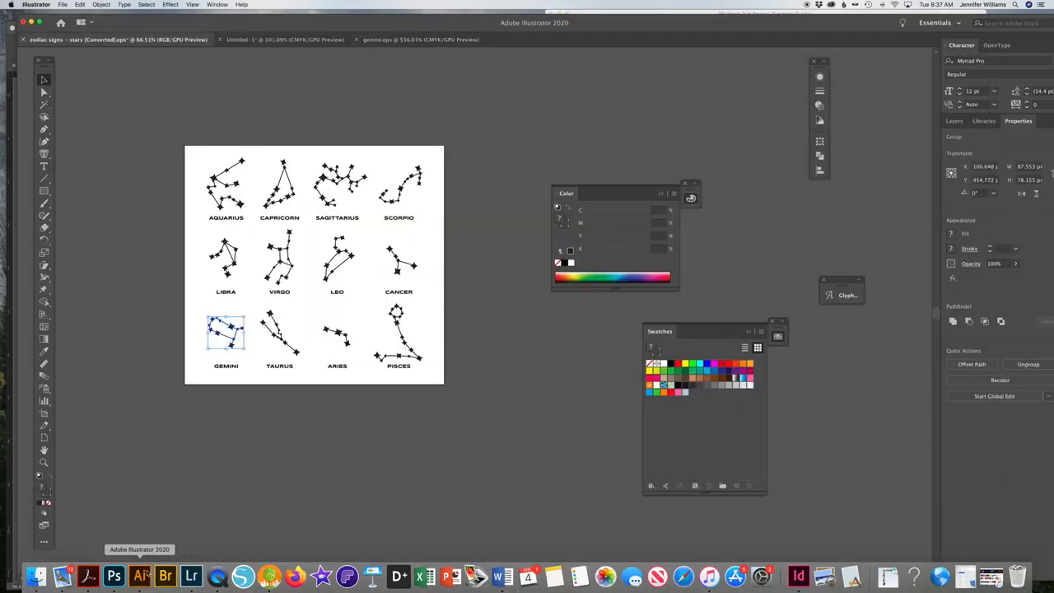
Deselect the Gemini group and open zodiac signs - seals.eps from the eps illustrations folder.
click(258, 450)
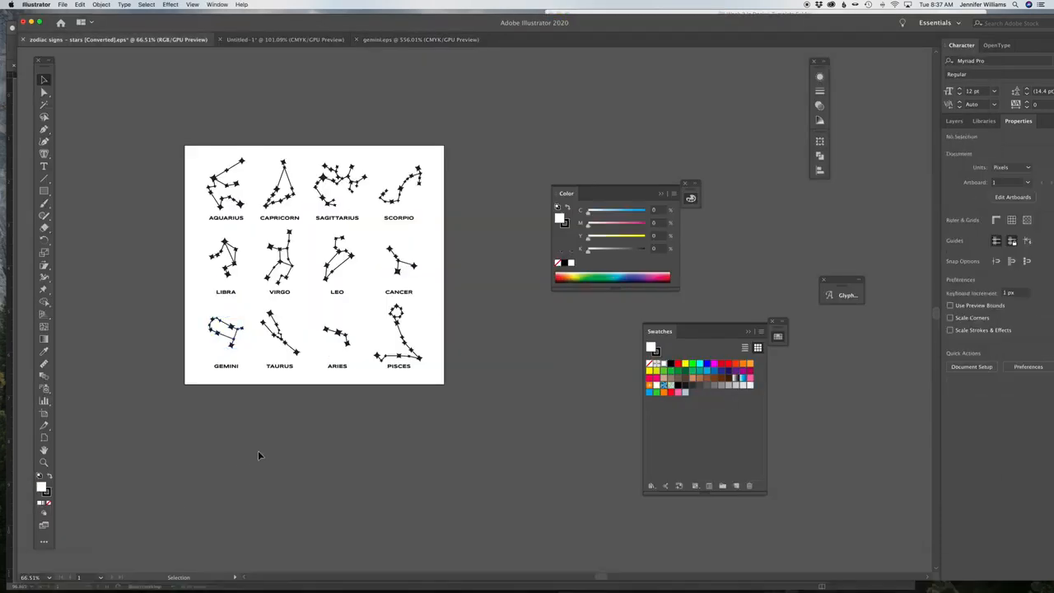
click(62, 5)
mouse_move(86, 39)
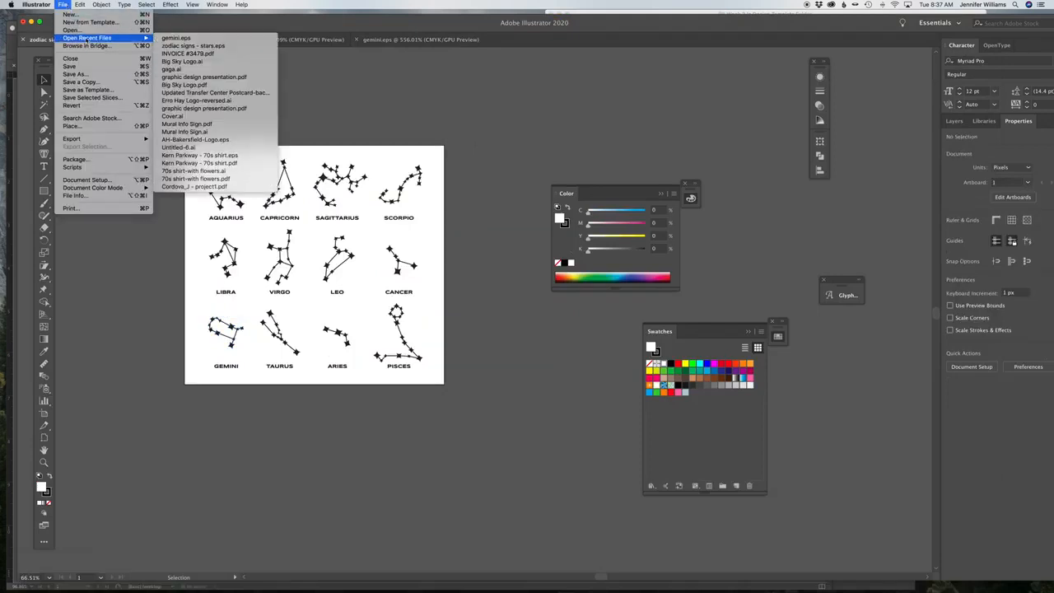
click(83, 32)
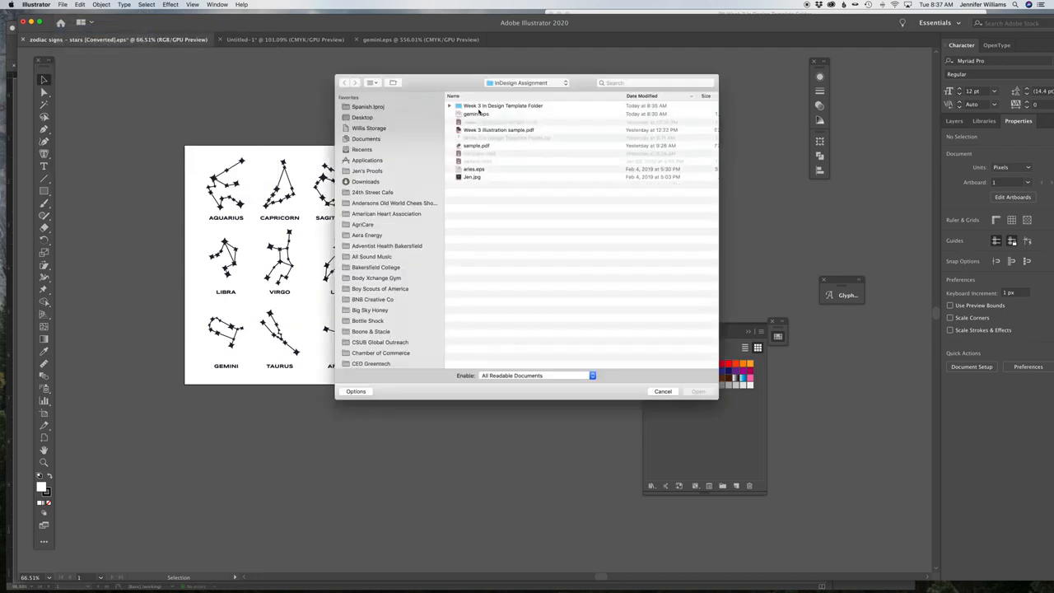
double_click(480, 107)
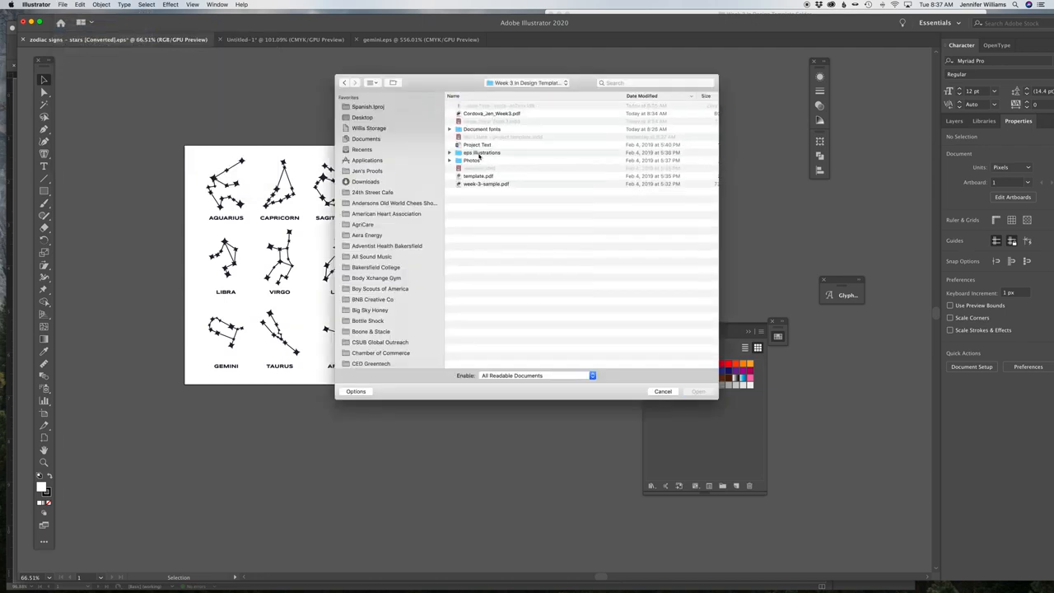
double_click(479, 153)
click(478, 121)
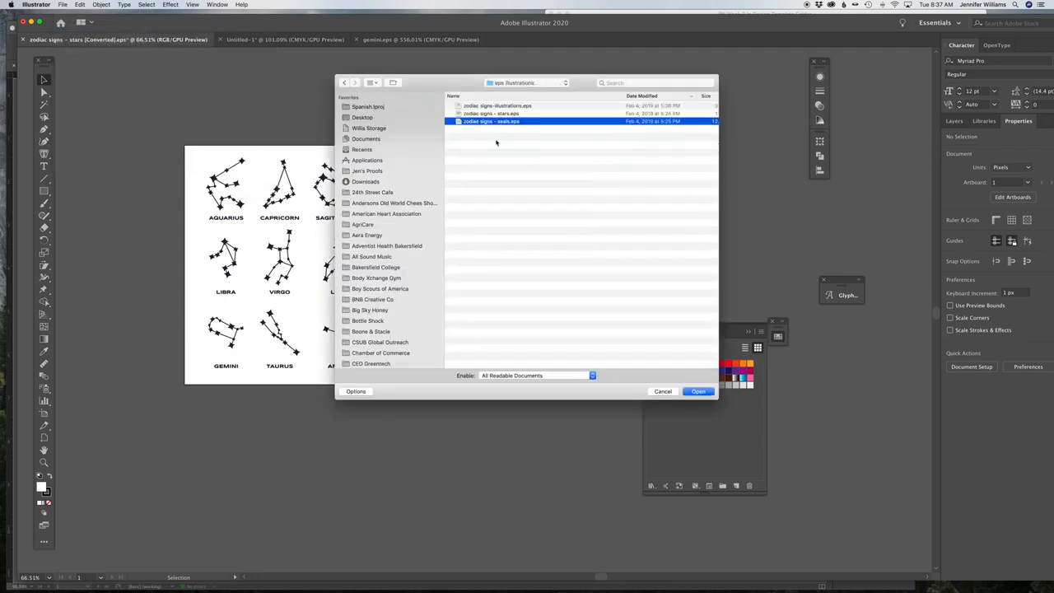
click(700, 391)
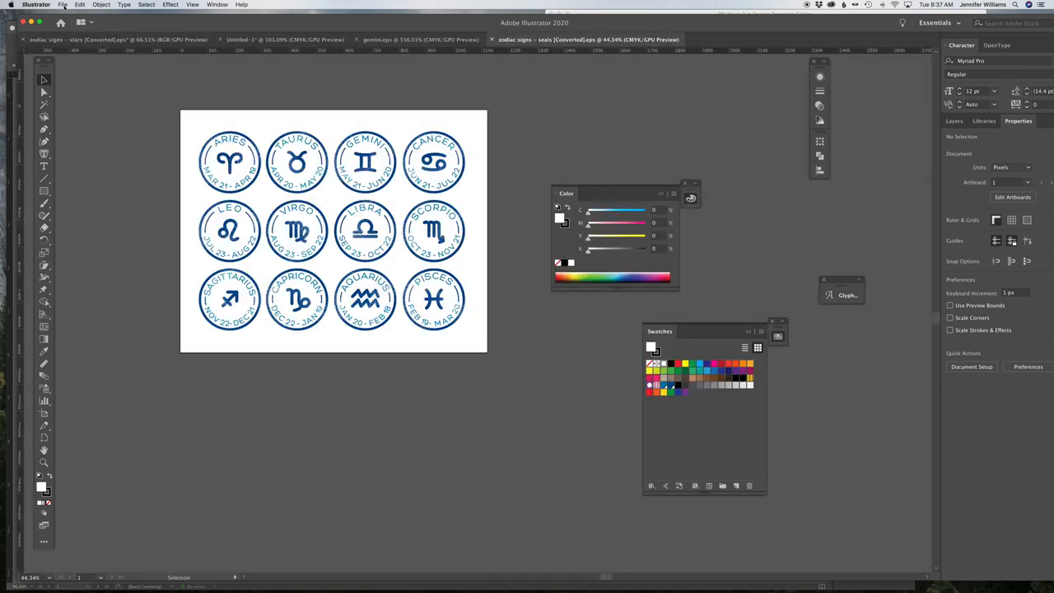
click(62, 5)
click(70, 14)
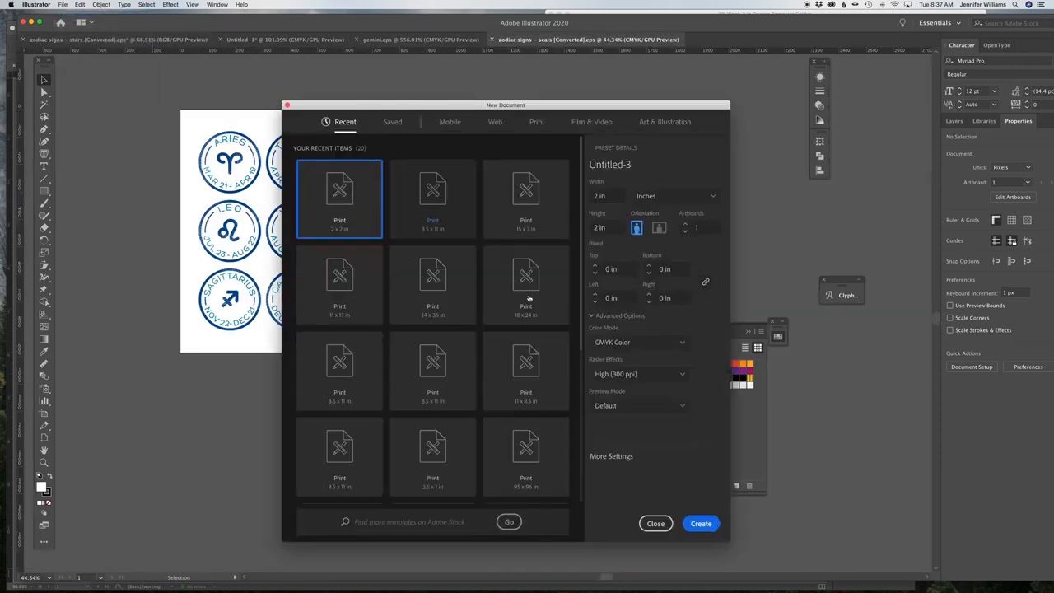
Create a new preset document and place the zodiac illustrations artwork on it, scaled down.
click(693, 528)
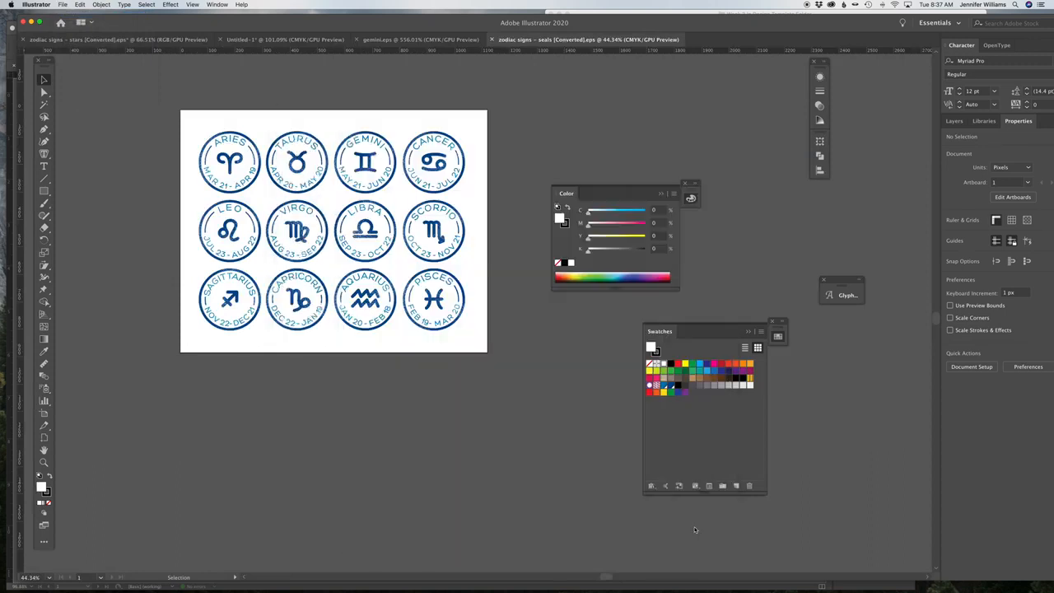
click(755, 14)
drag(686, 107, 424, 134)
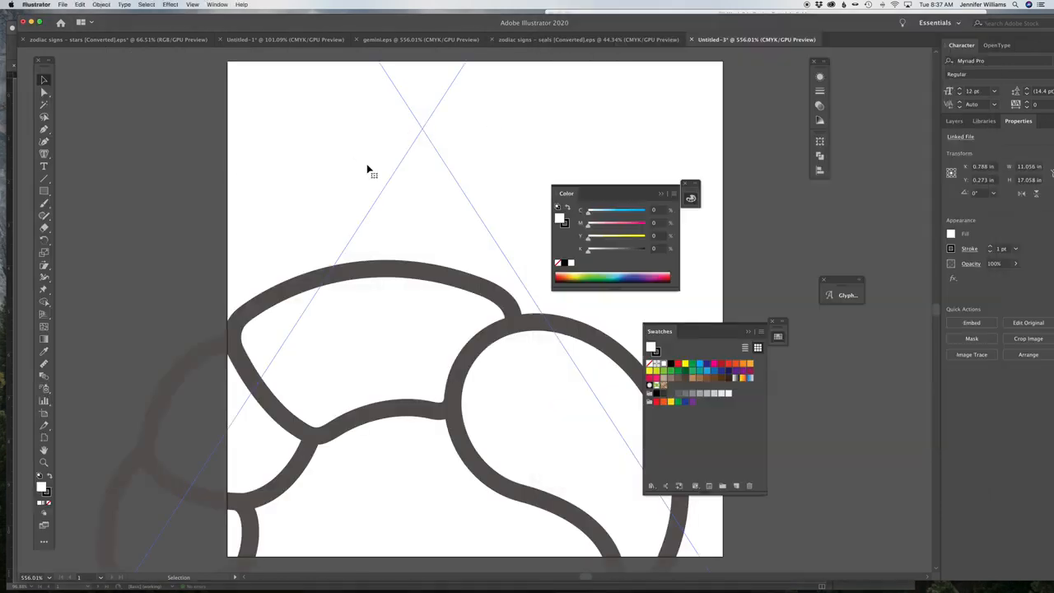
click(44, 251)
drag(253, 361, 398, 375)
Delete the placed artwork, close Untitled-3 without saving, and switch to gemini.eps.
super+click(532, 369)
super+click(458, 349)
key(Delete)
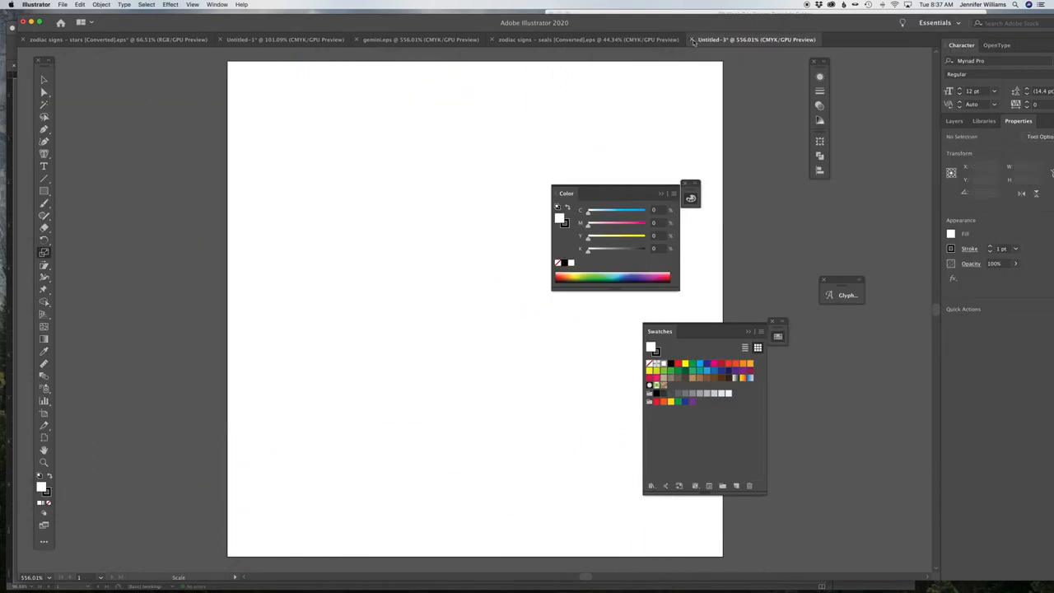
click(693, 40)
click(547, 321)
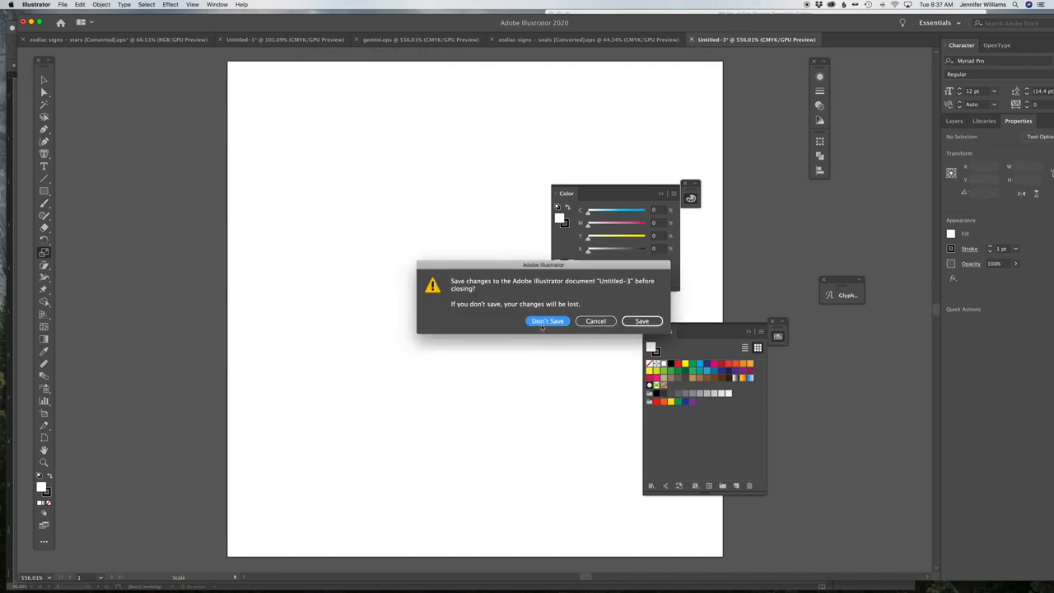
click(423, 41)
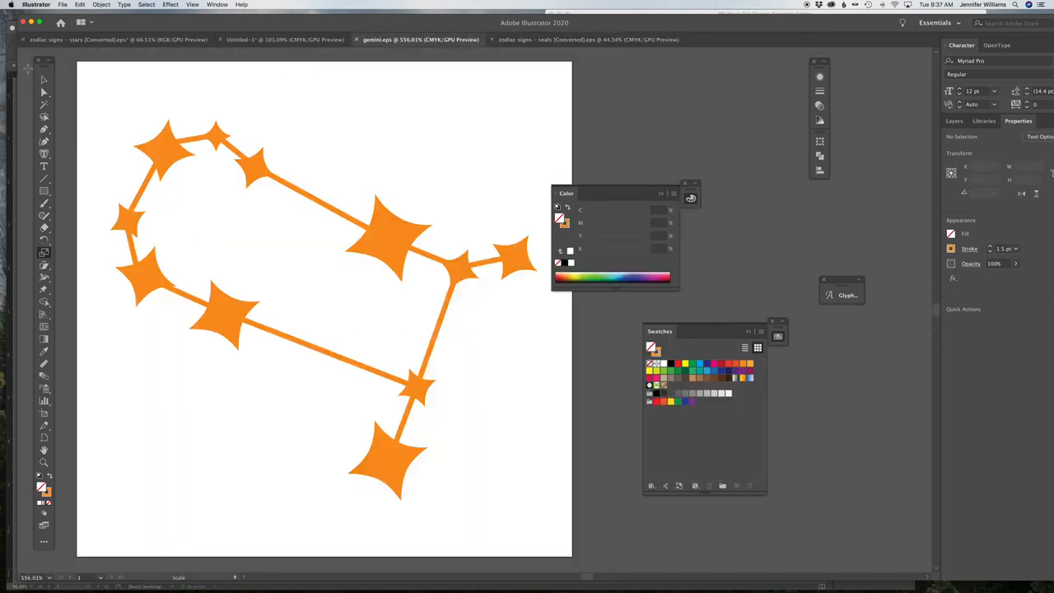
Close gemini.eps, return to the zodiac seals document and copy the Aries seal.
click(357, 40)
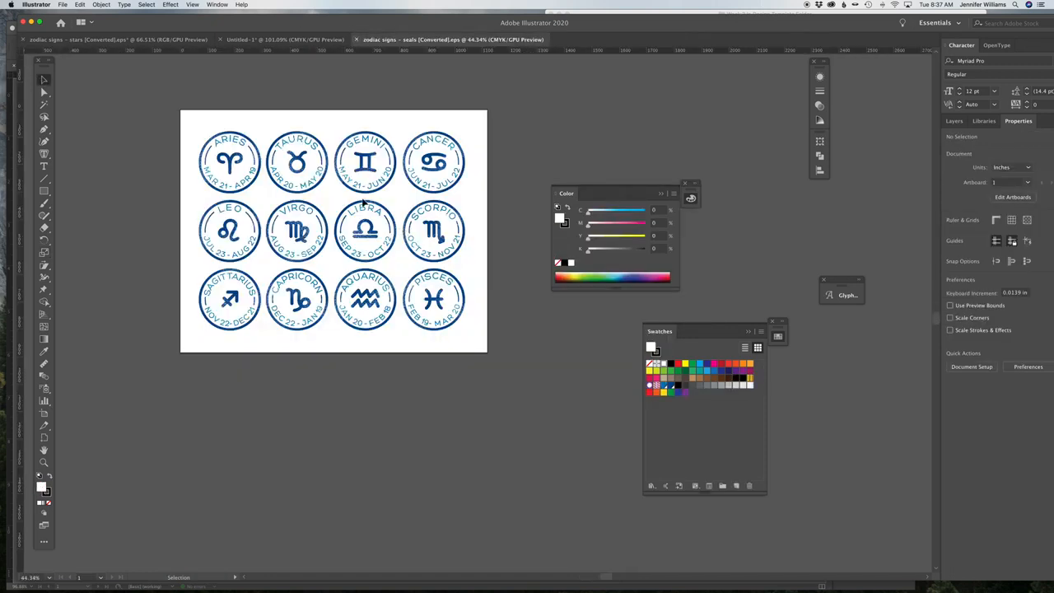
click(285, 40)
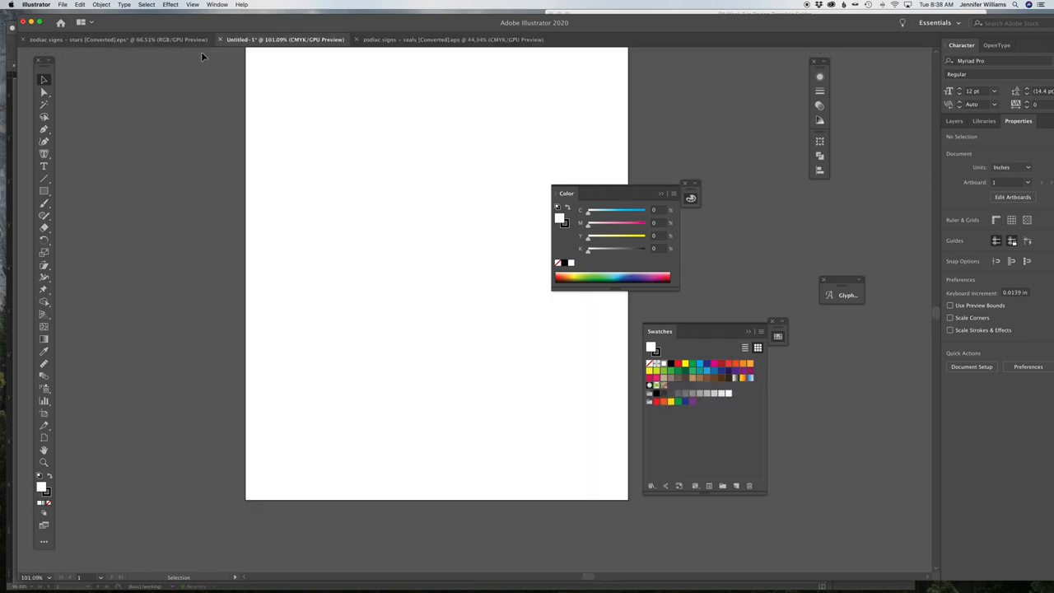
click(65, 39)
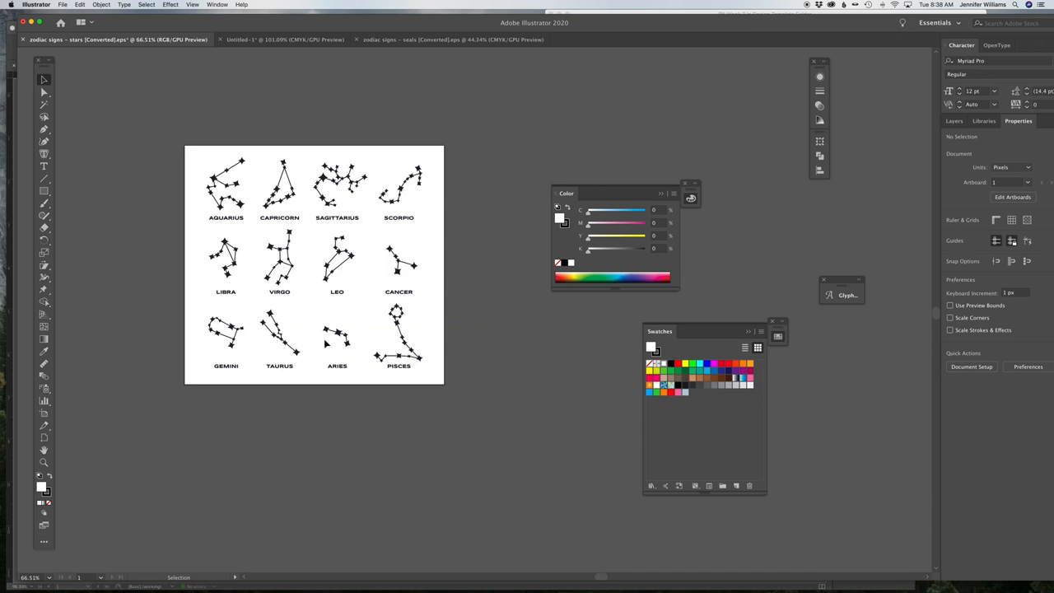
click(370, 41)
click(274, 41)
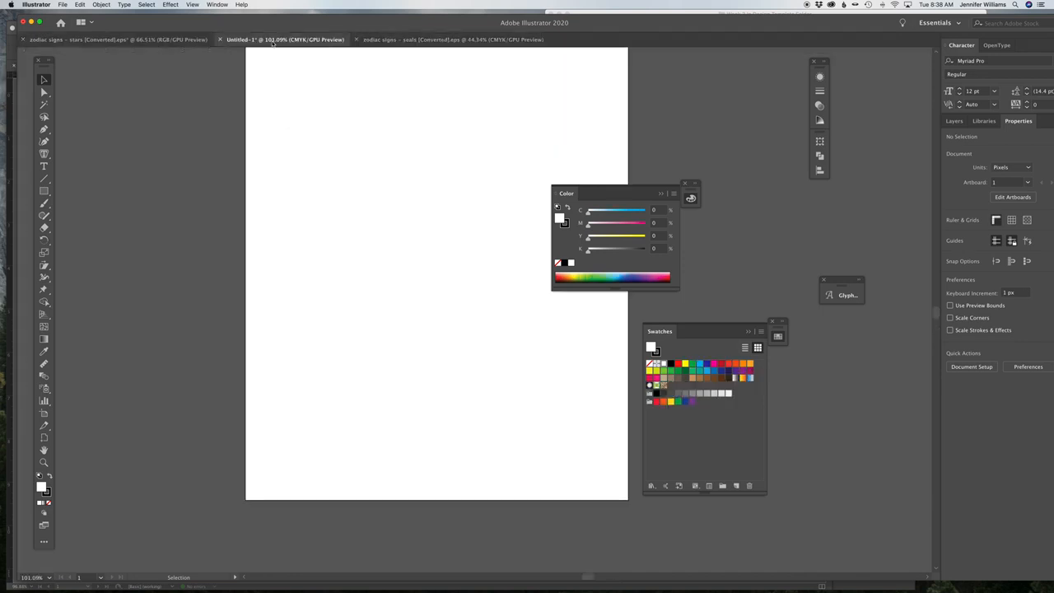
click(370, 41)
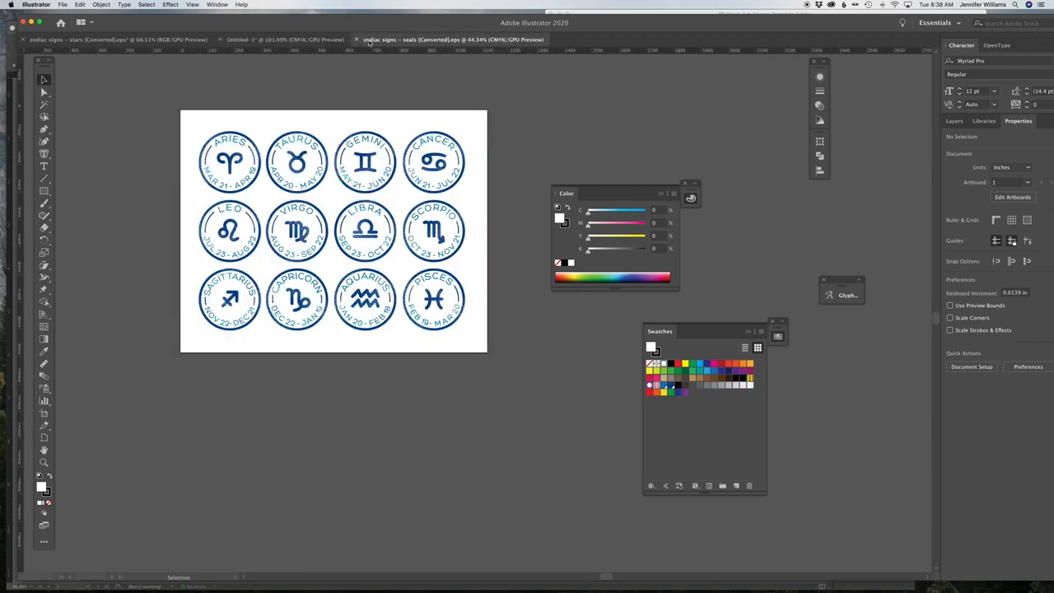
click(246, 148)
key(super+c)
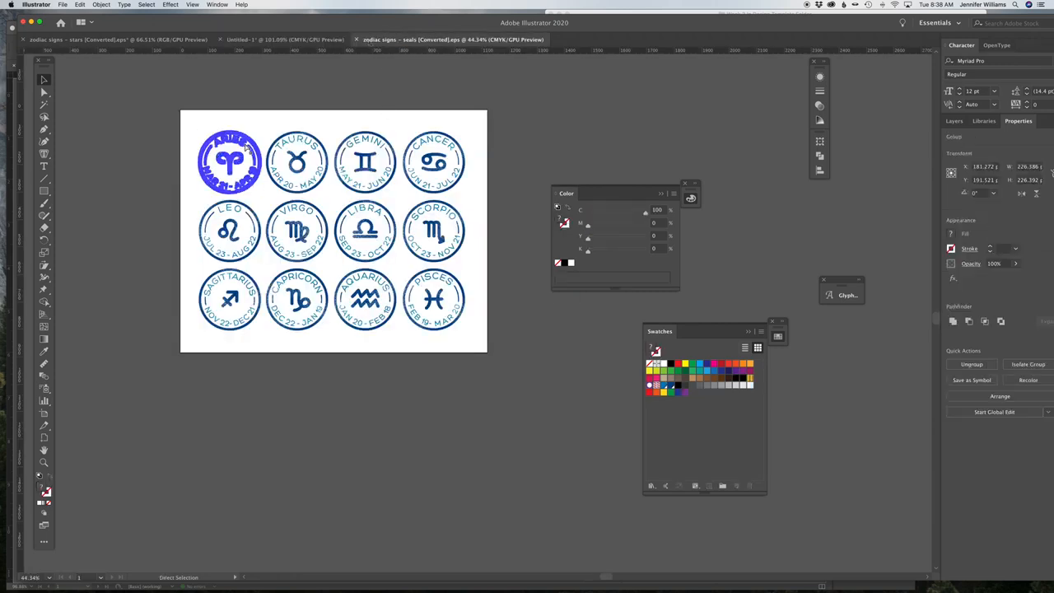
click(64, 5)
Create a new 2 × 2 inch document.
click(66, 18)
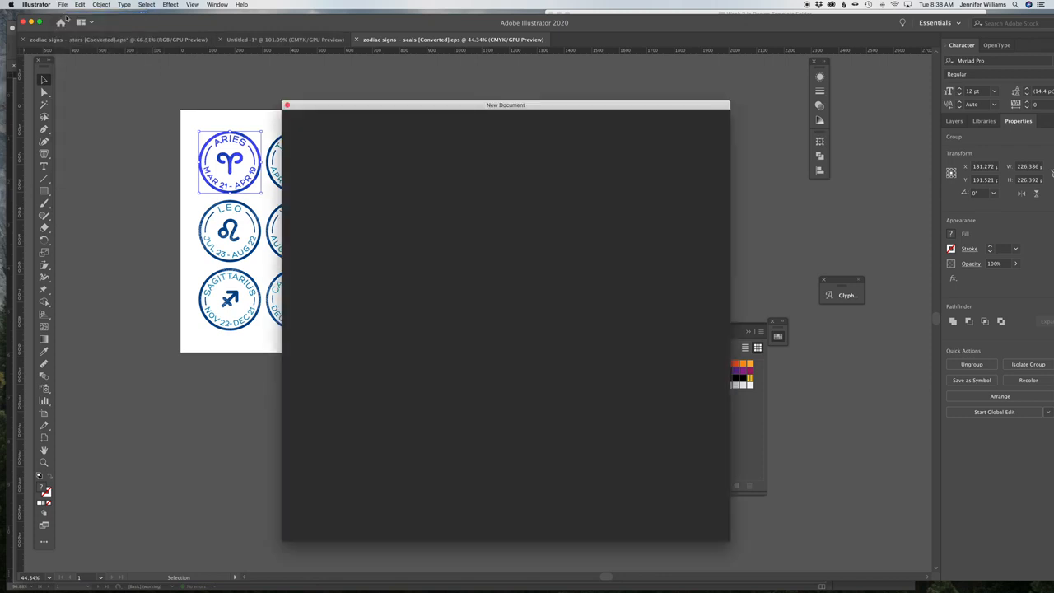
click(700, 521)
drag(607, 195, 586, 194)
key(Tab)
text(2)
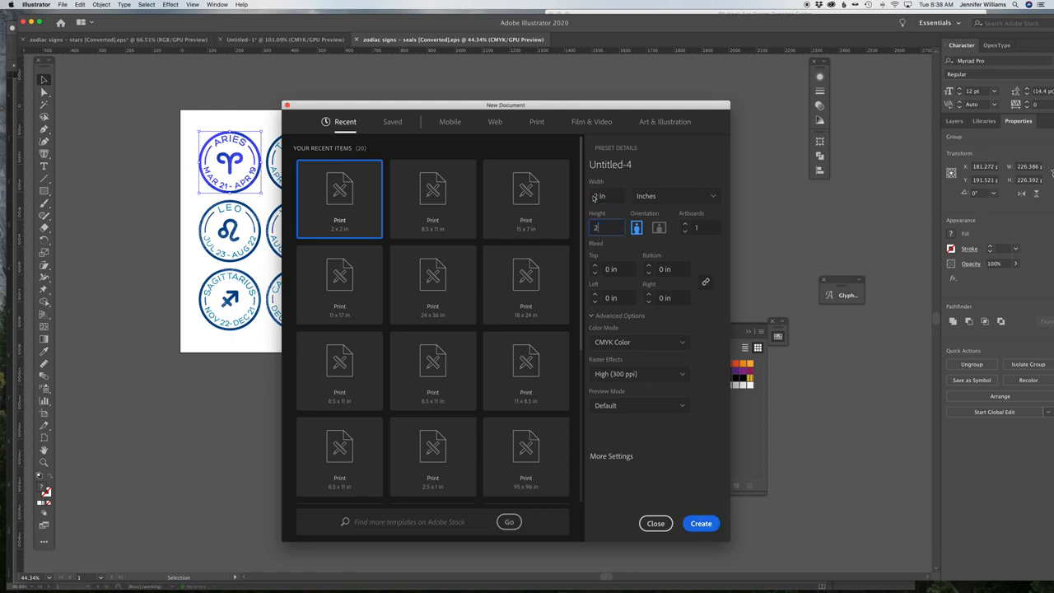
click(704, 528)
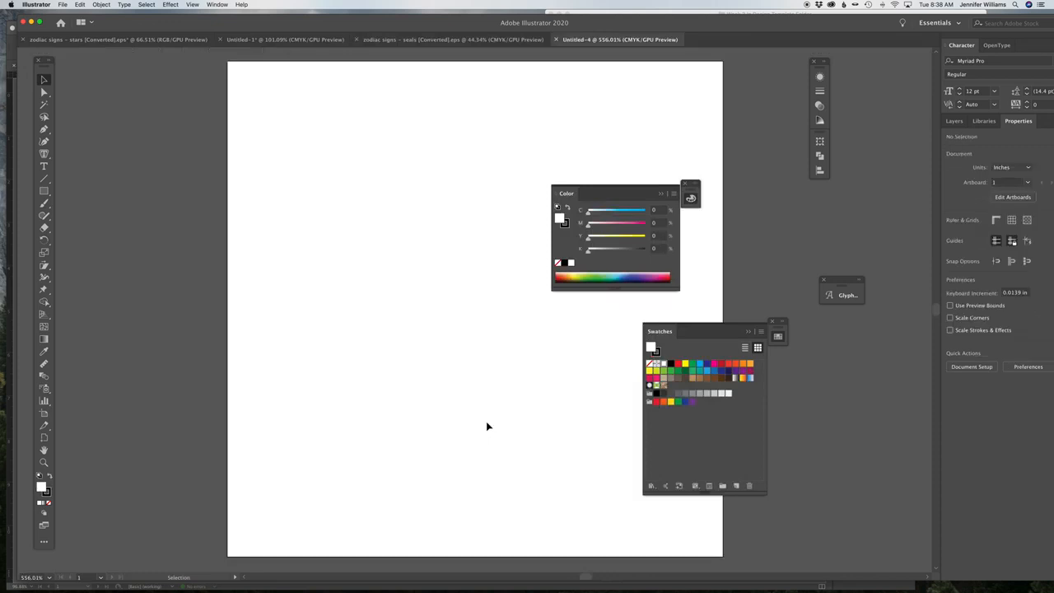
Paste the Aries seal and scale it down to about 1.871 in to fill the artboard.
key(super+v)
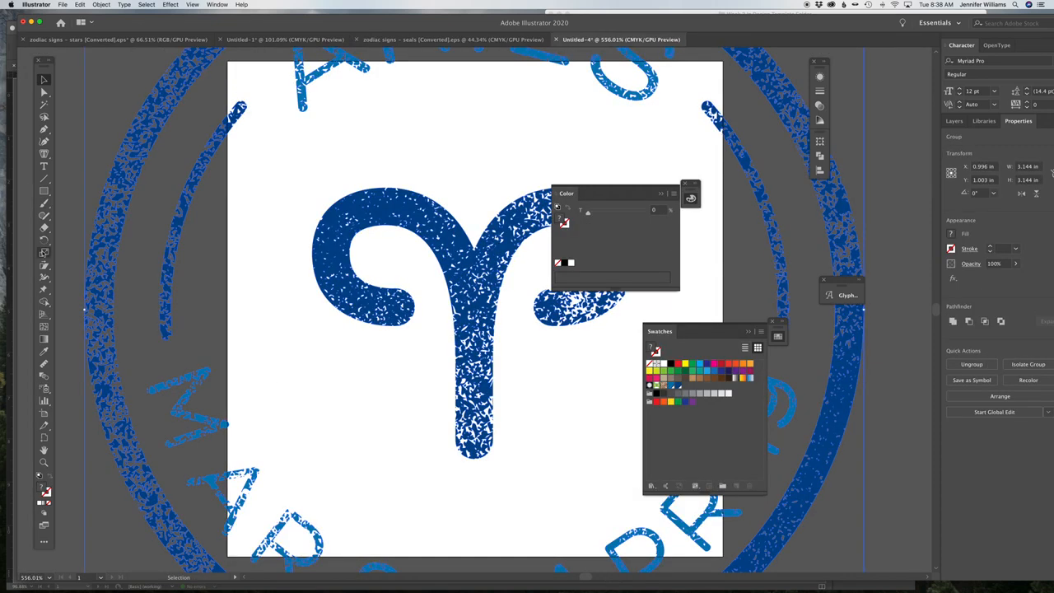
click(43, 252)
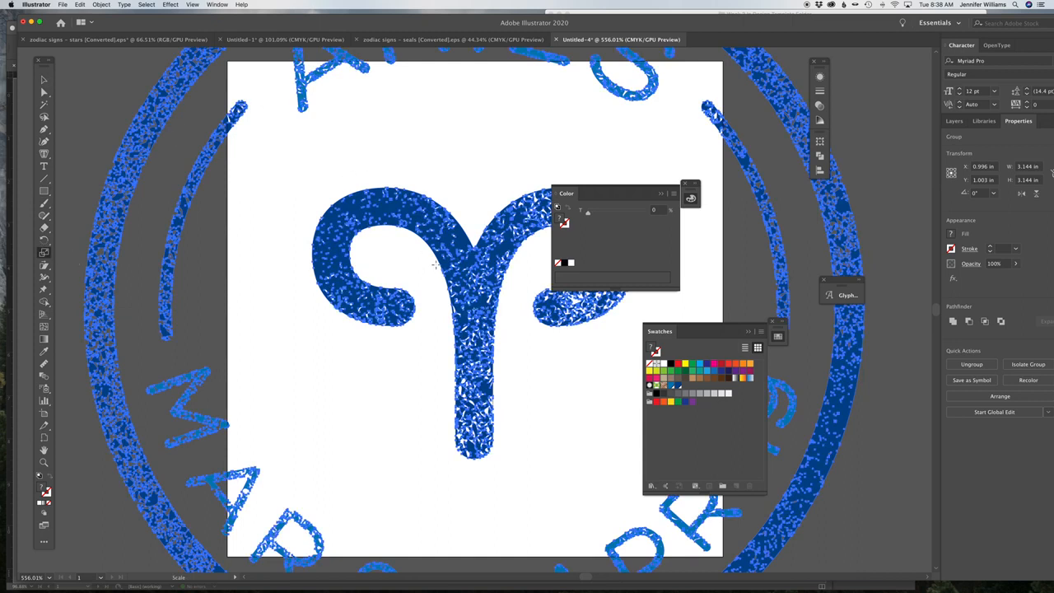
drag(241, 72, 331, 171)
key(super+shift+a)
scroll(283, 125, right, 5)
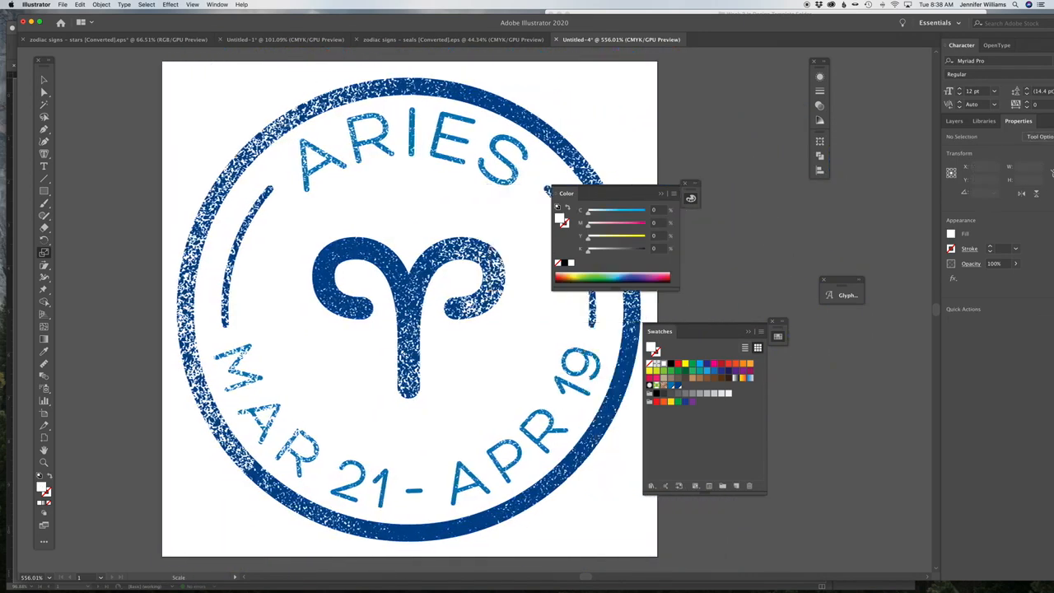
key(v)
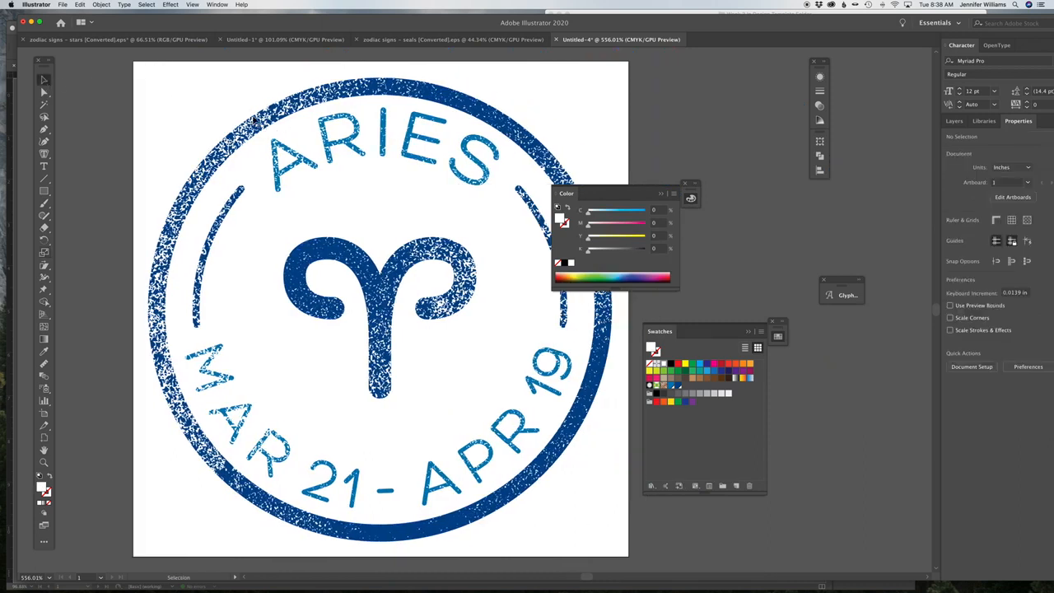
click(261, 124)
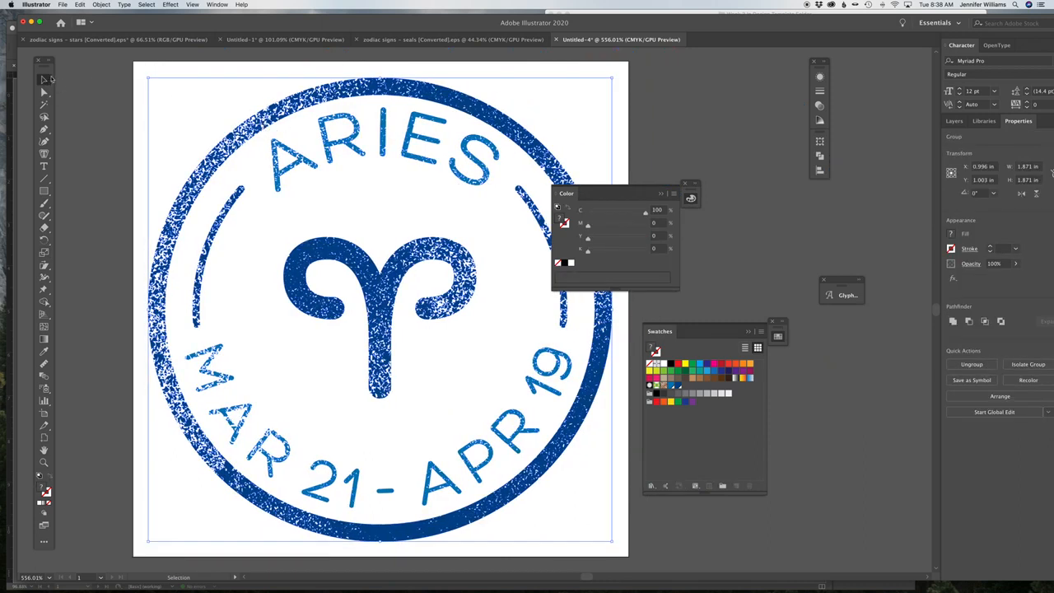
Fill the Aries seal with a light orange of C 0, M 28, Y 66, K 0.
click(744, 369)
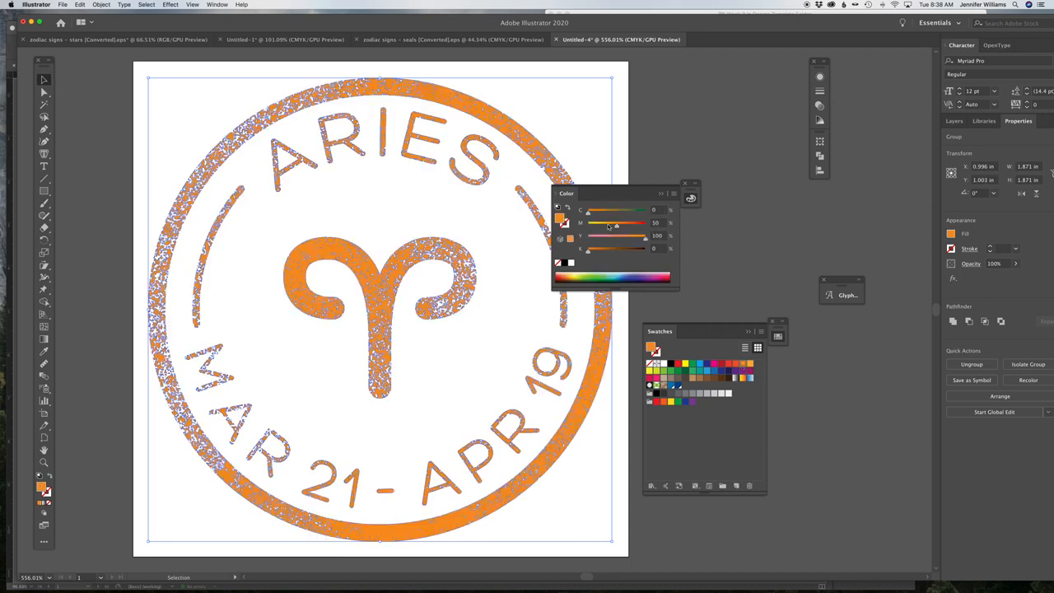
drag(606, 226, 607, 215)
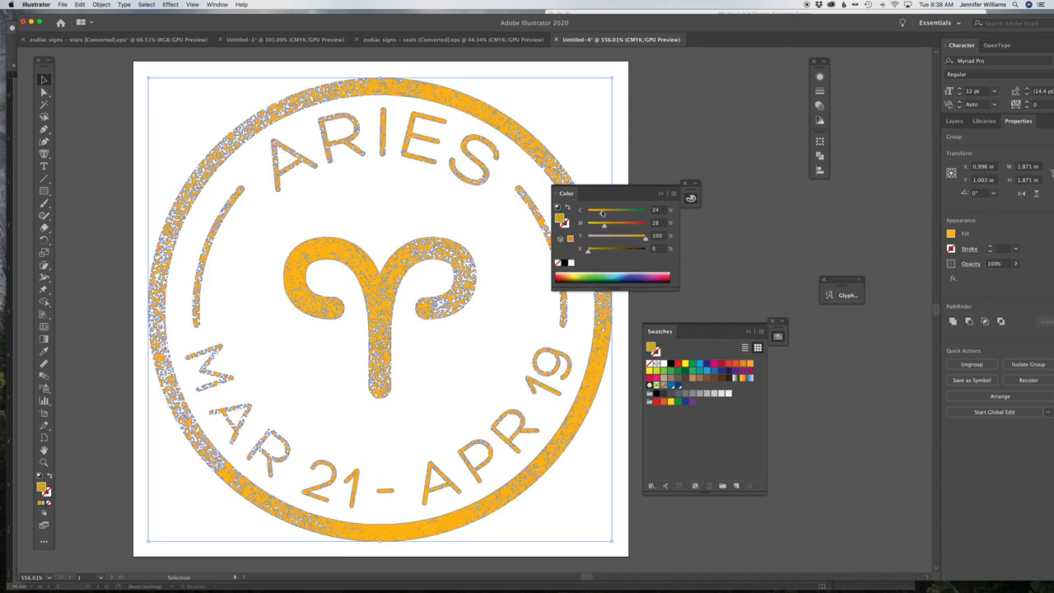
click(602, 212)
click(625, 237)
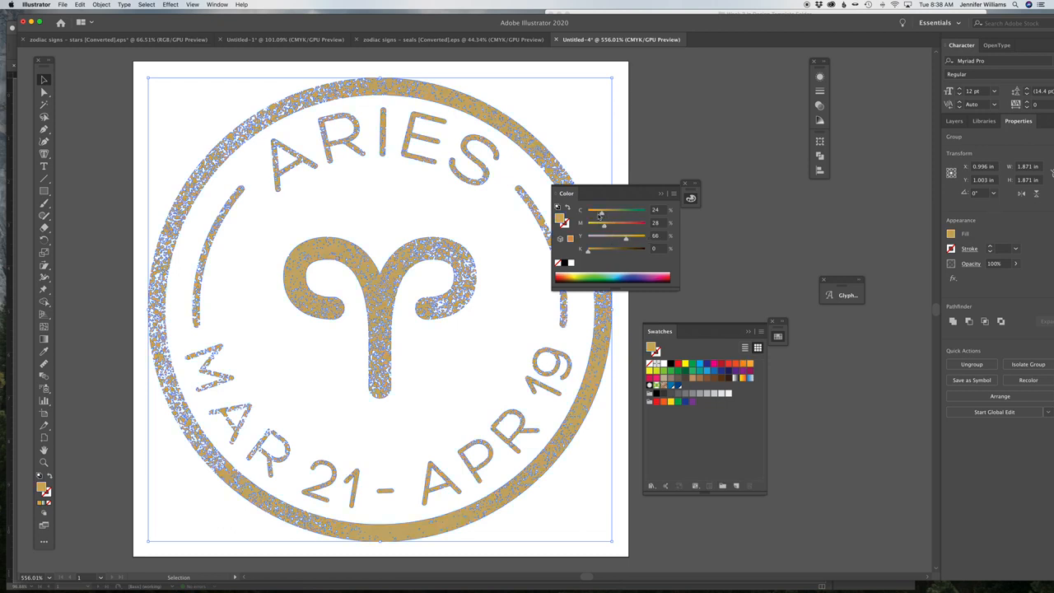
drag(600, 212, 587, 211)
click(320, 352)
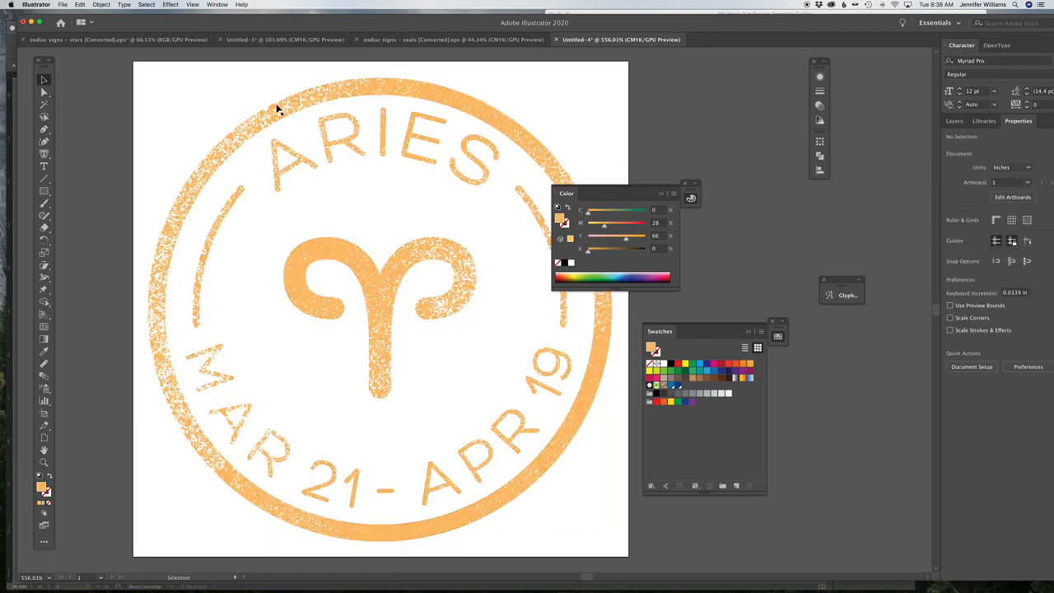
click(79, 4)
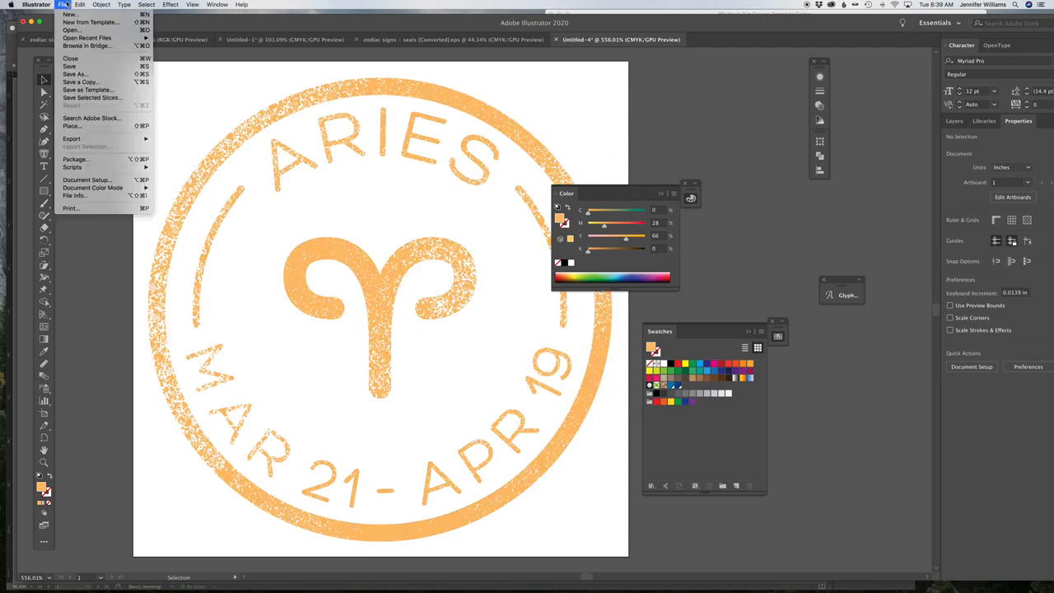
Save the seal as aries.eps in Illustrator EPS format, accepting the default EPS options.
click(82, 75)
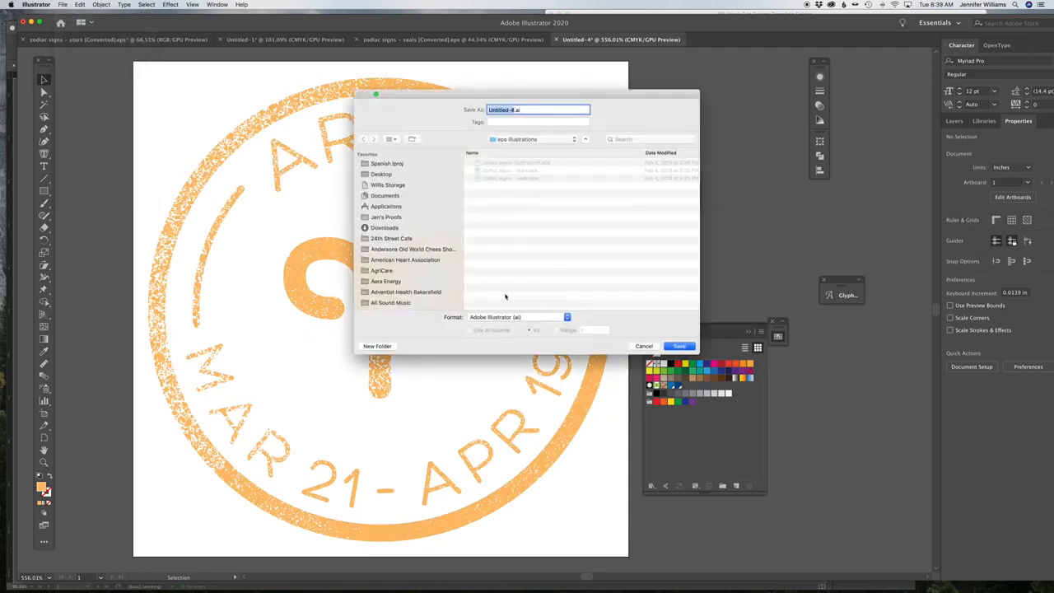
text(aries)
click(528, 319)
click(528, 329)
click(679, 346)
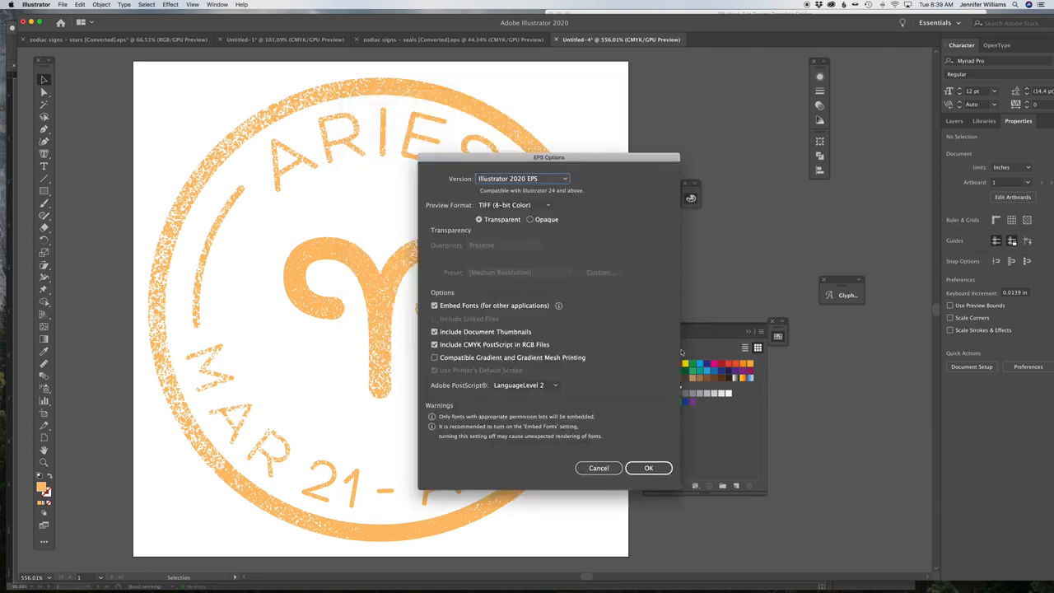
click(649, 468)
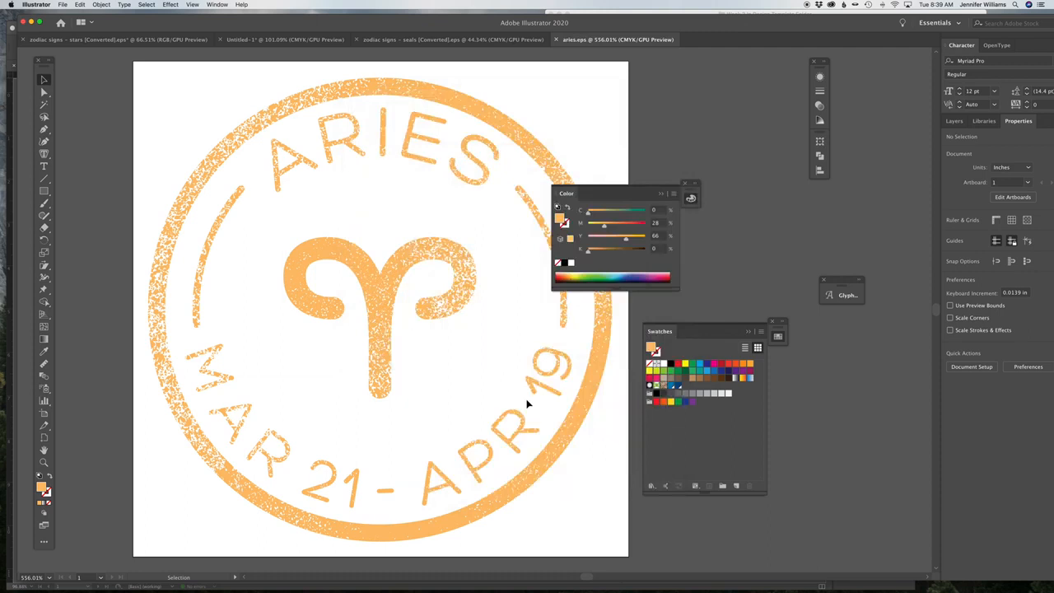
Return to the InDesign poster and select the empty graphics frame at top right.
mouse_move(568, 587)
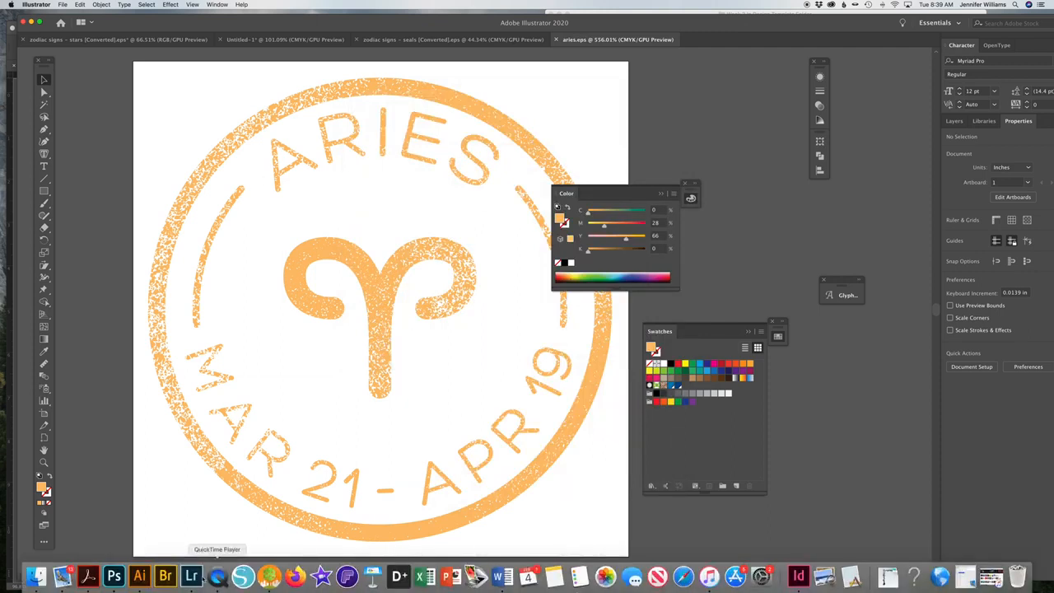
click(798, 576)
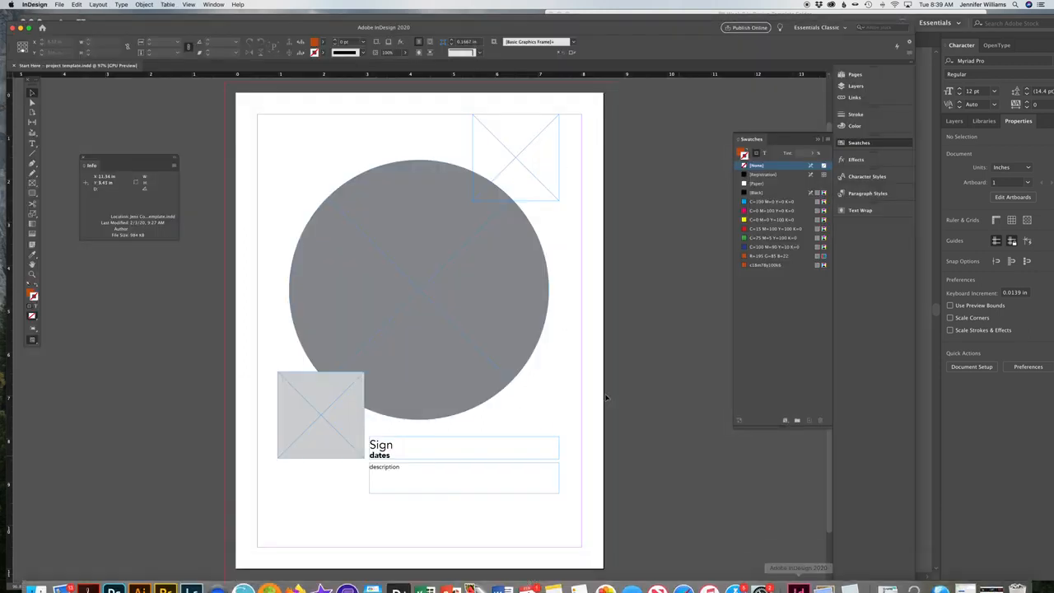
scroll(565, 261, left, 2)
scroll(538, 170, up, 3)
scroll(538, 170, right, 2)
click(530, 162)
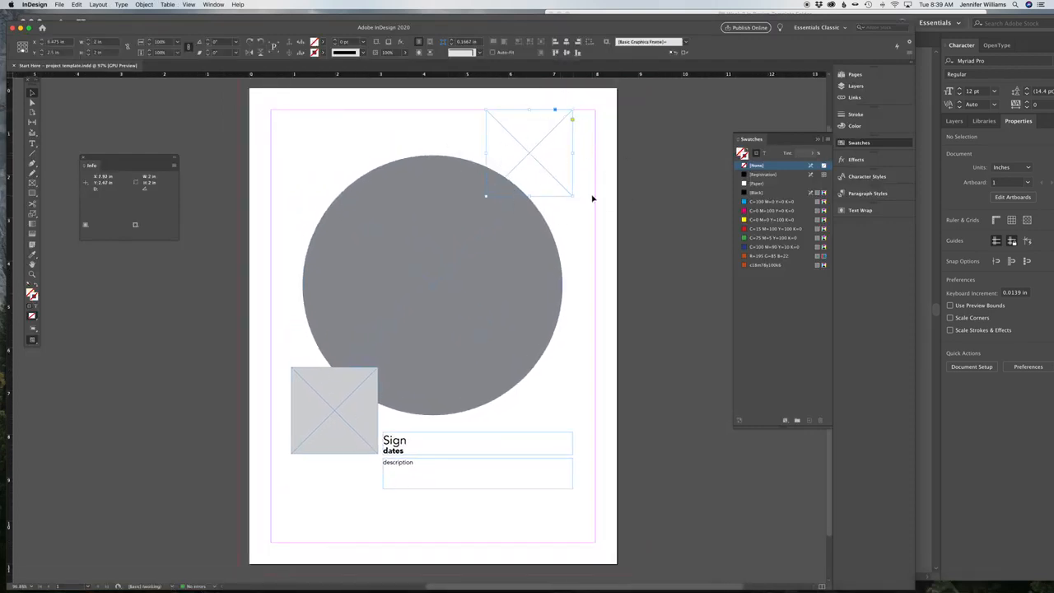
Place aries.eps from the eps illustrations folder into the selected frame.
click(59, 6)
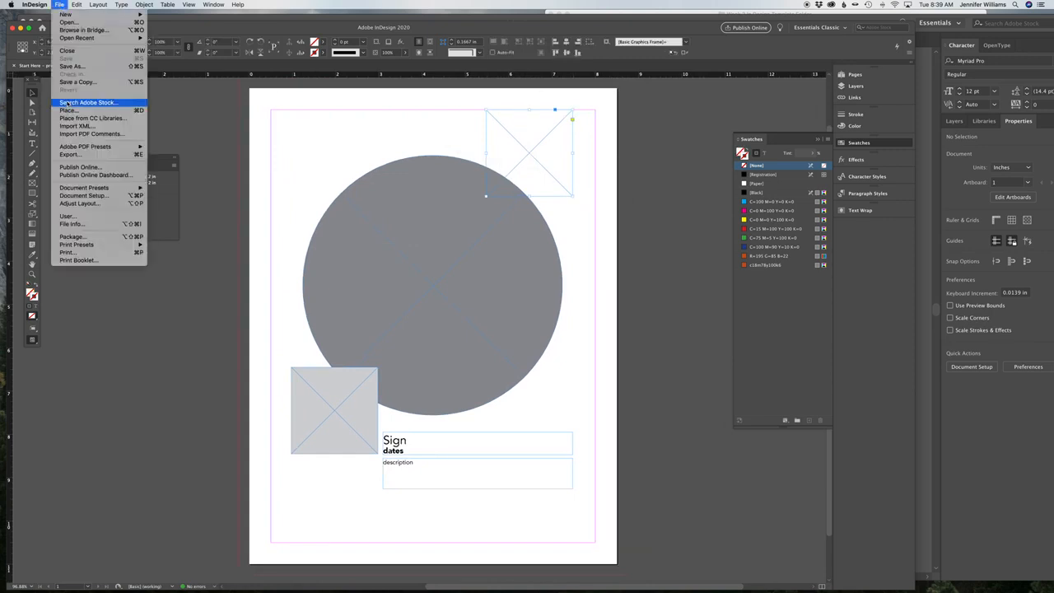
click(272, 121)
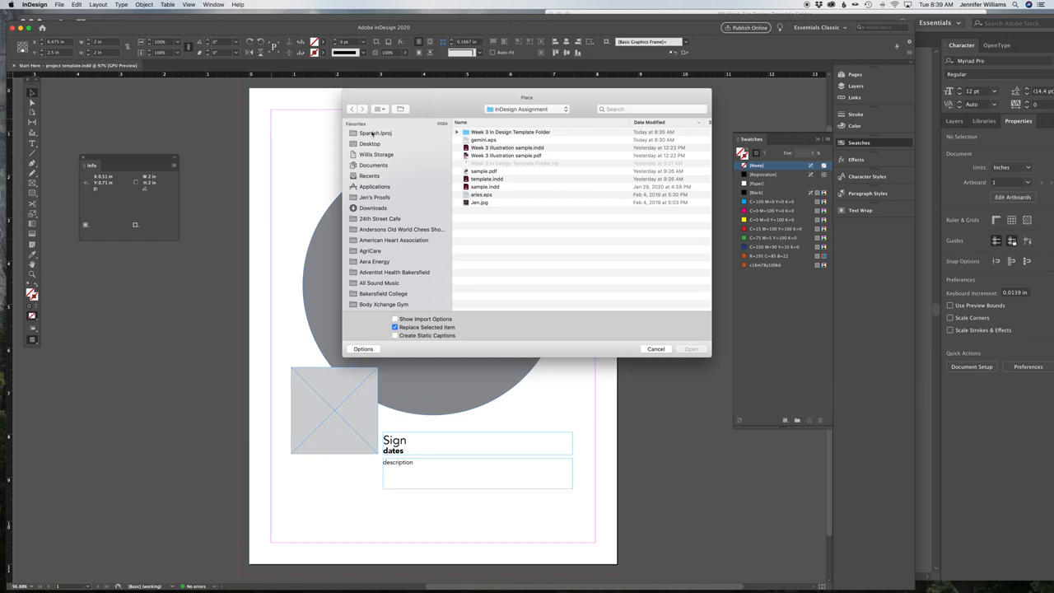
click(492, 133)
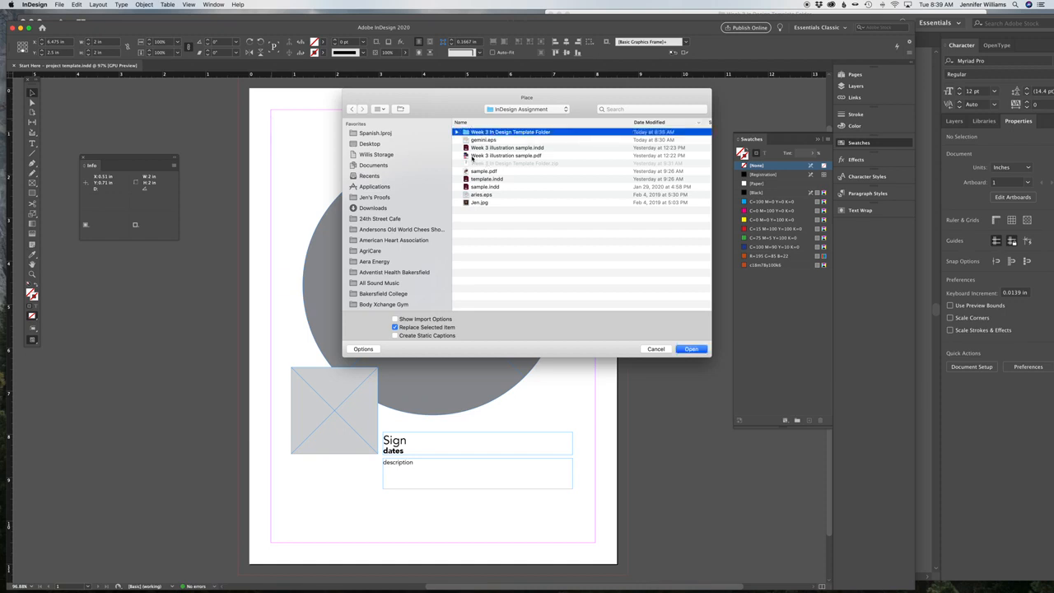
click(457, 133)
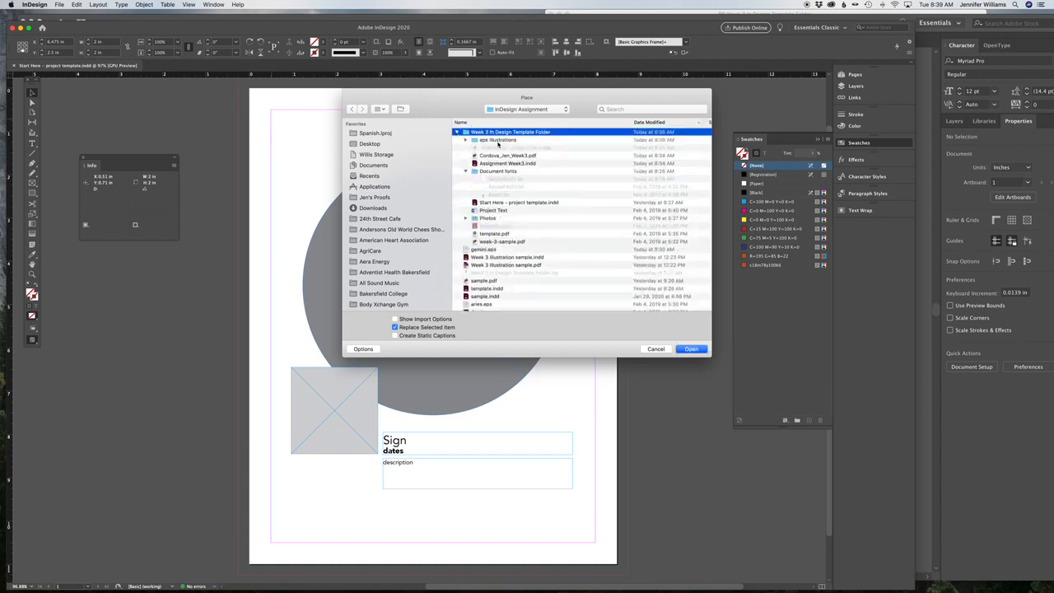
click(497, 140)
key(Right)
click(495, 148)
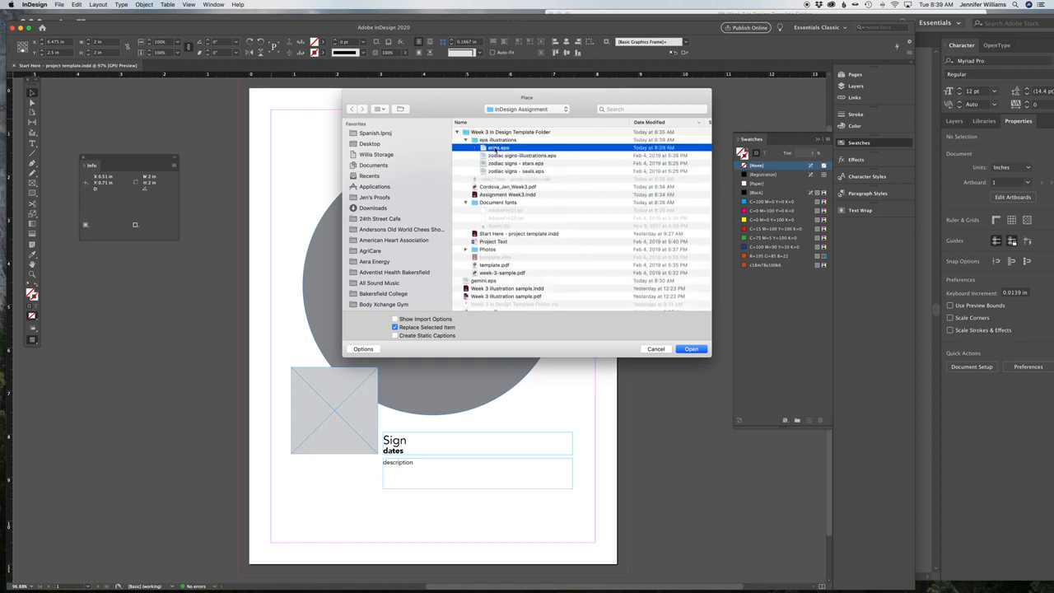
click(691, 349)
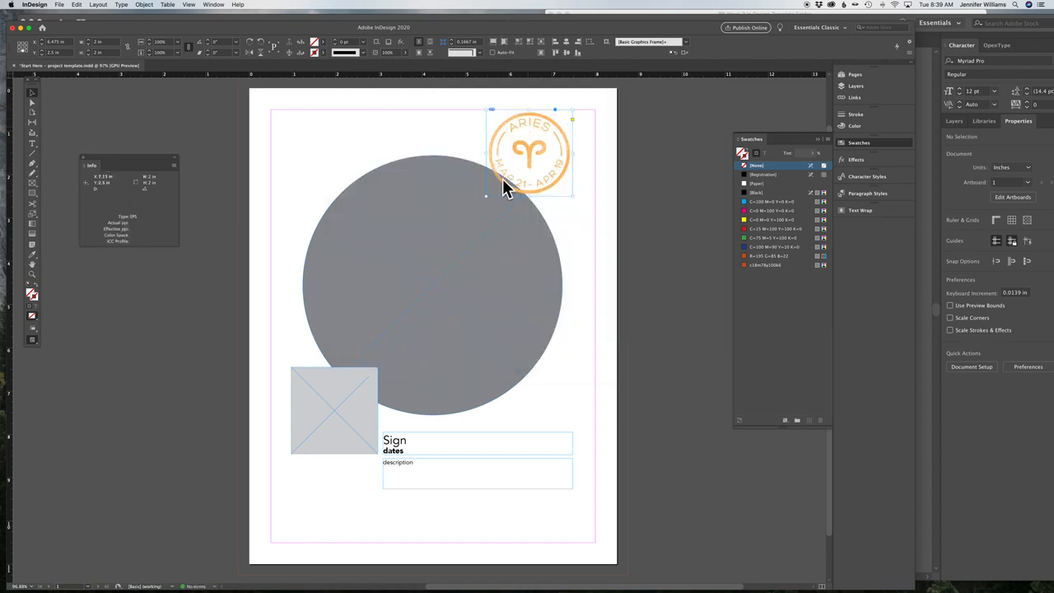
Place manhattan.jpg from the Photos folder into the grey circle frame.
click(662, 215)
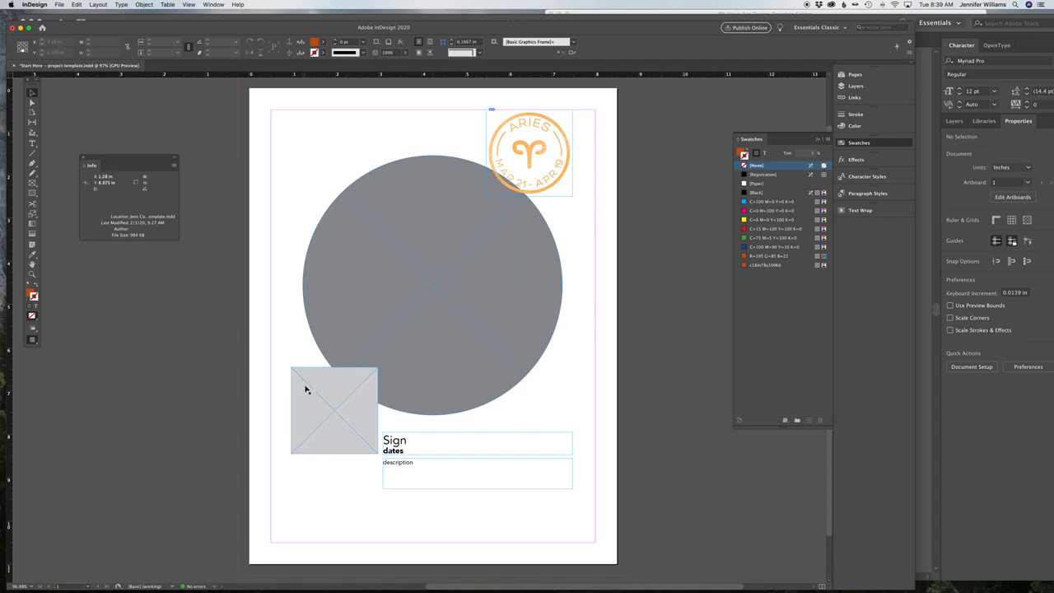
click(472, 314)
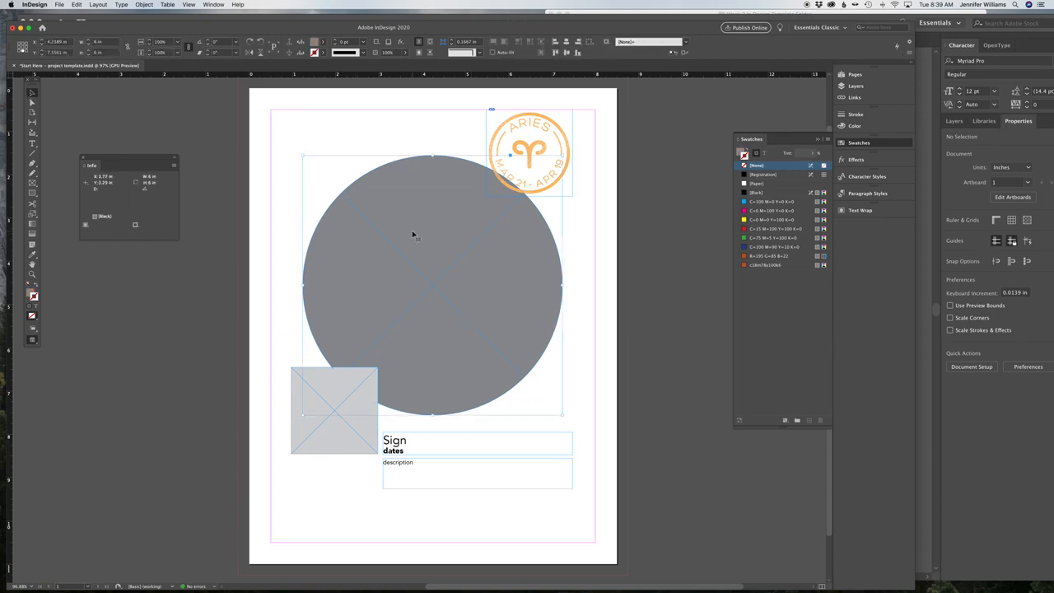
key(super+d)
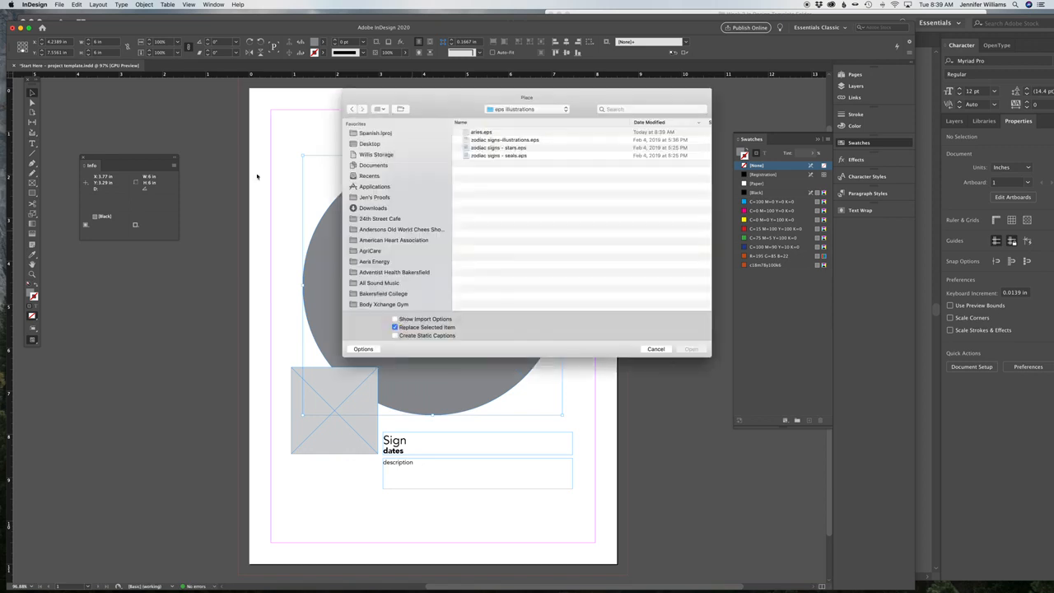
click(516, 110)
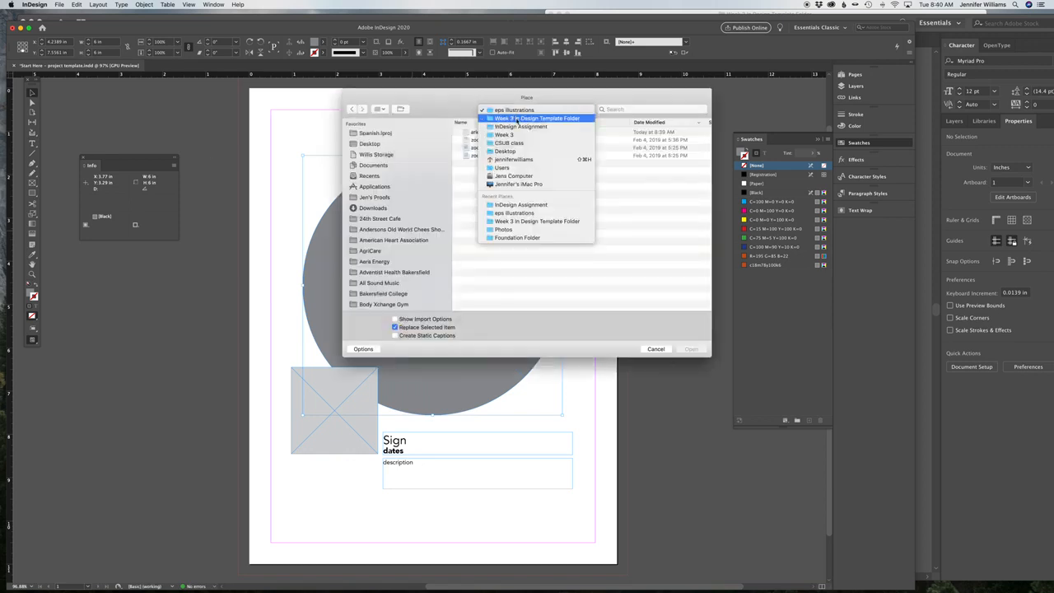
click(517, 119)
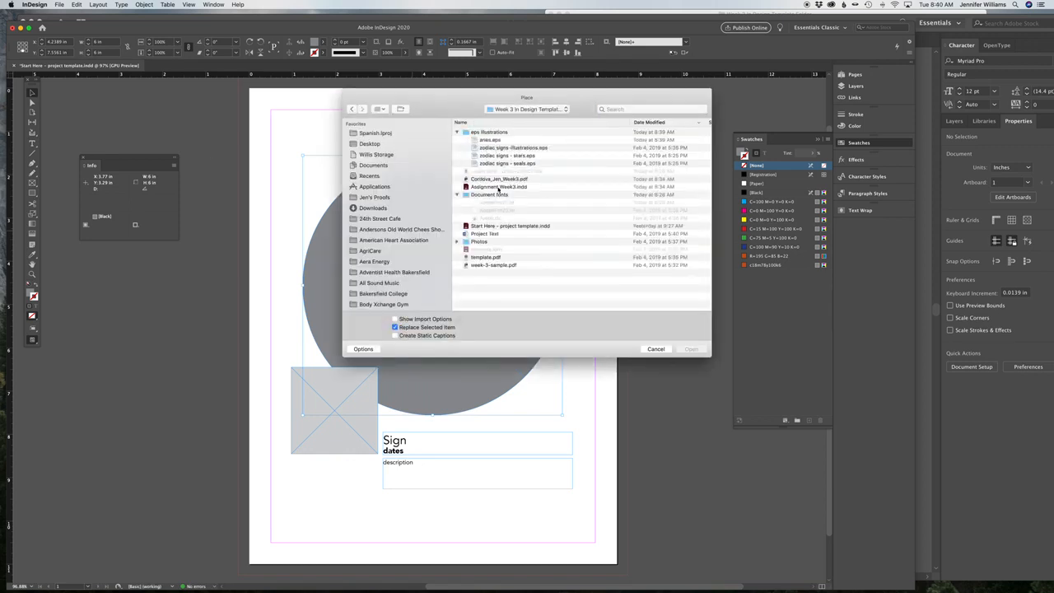
double_click(485, 243)
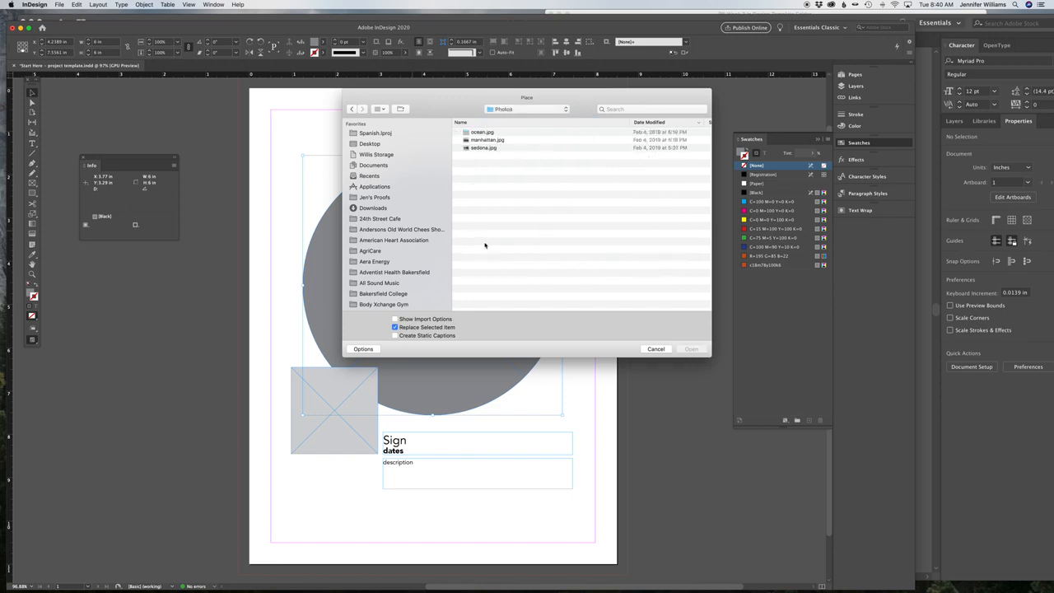
click(489, 140)
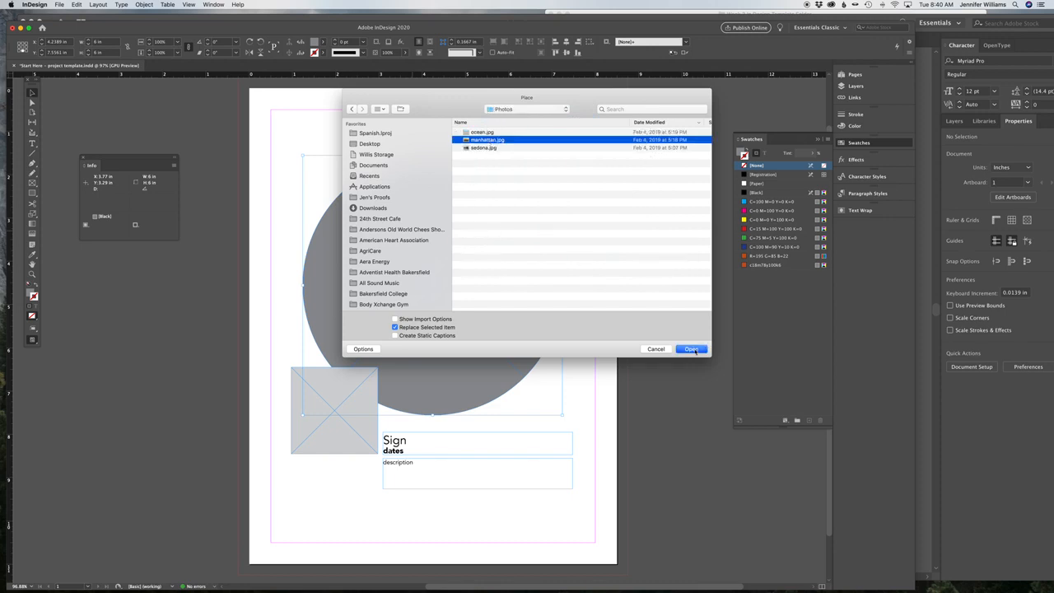
click(692, 349)
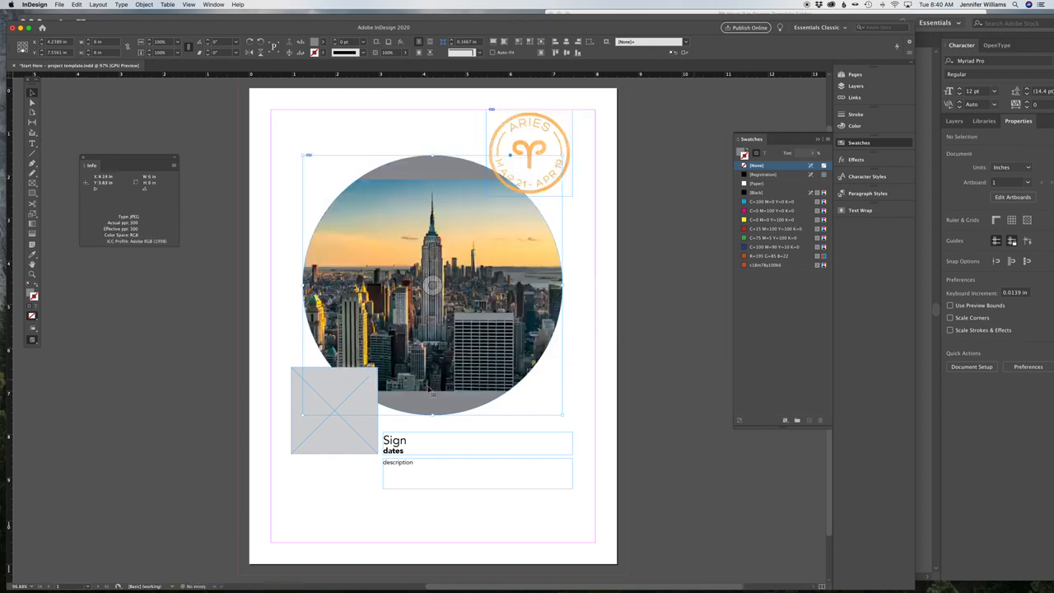
Enlarge the skyline photo inside the circle to about 126% so it fills the frame.
click(218, 152)
key(a)
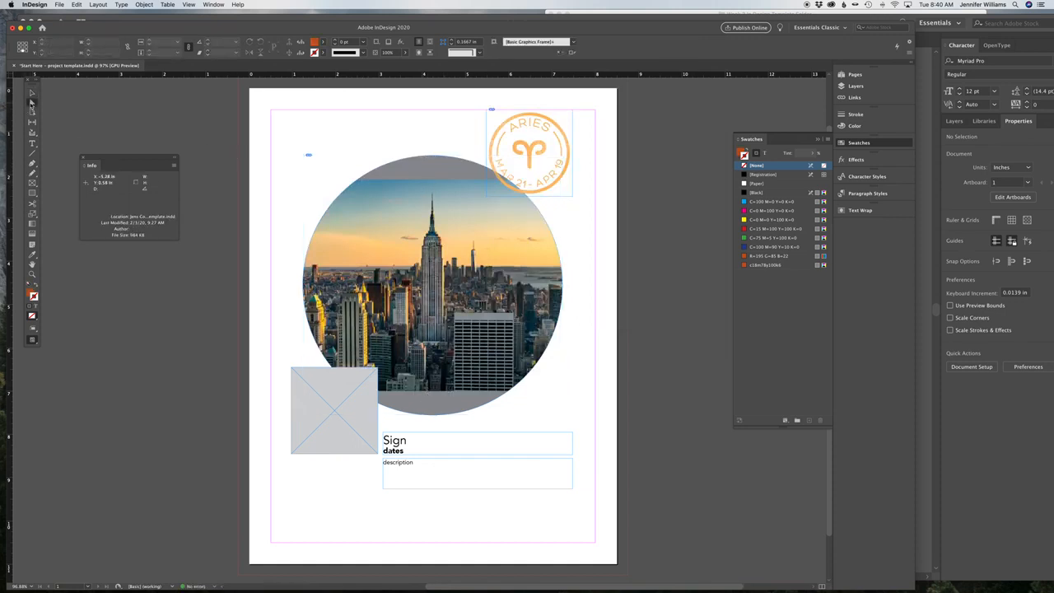
click(405, 251)
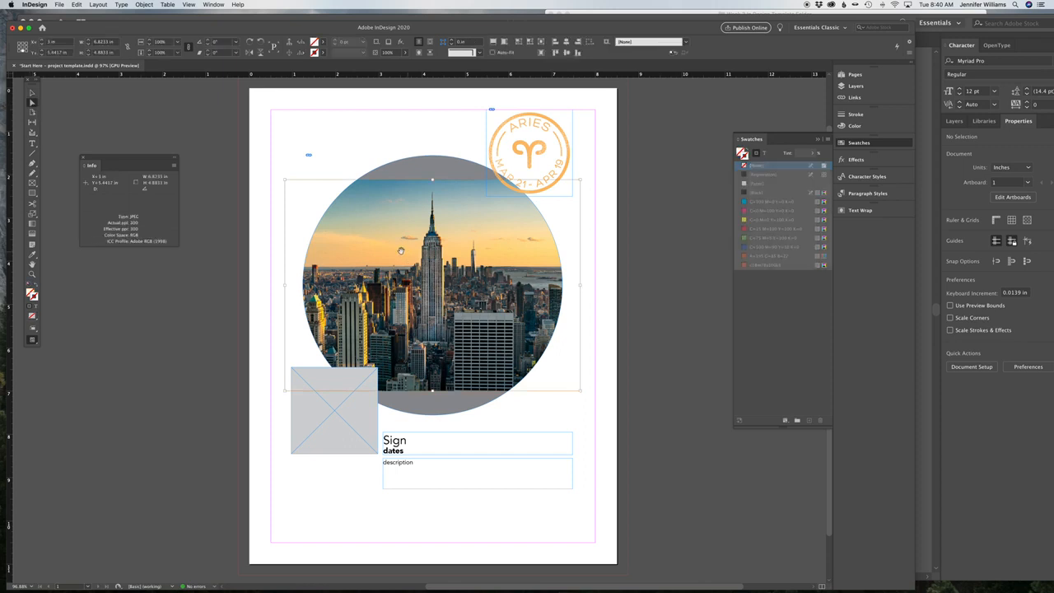
click(34, 214)
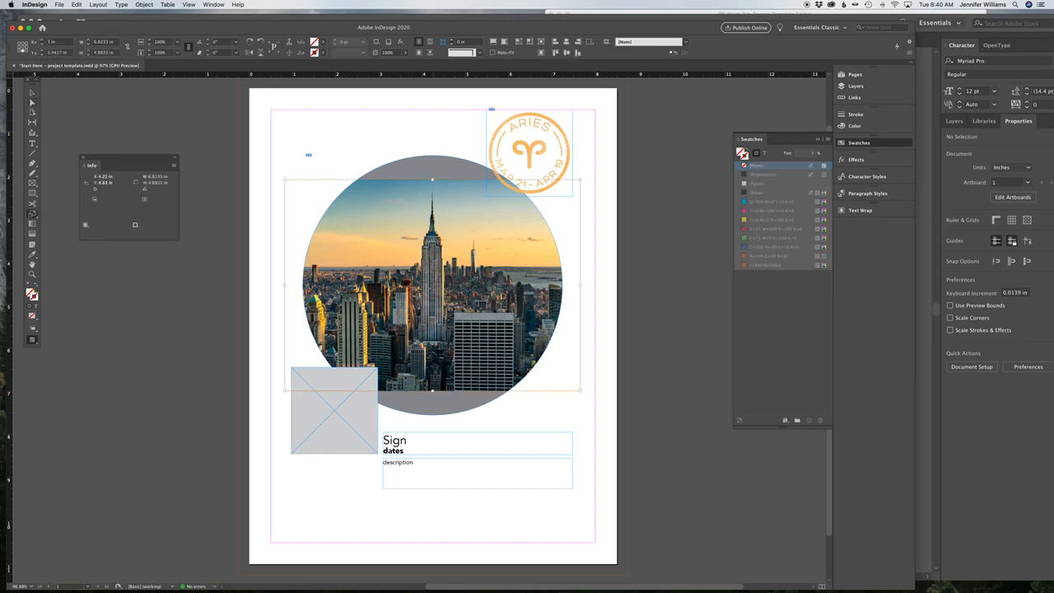
drag(272, 156, 234, 127)
key(super+shift+a)
click(34, 94)
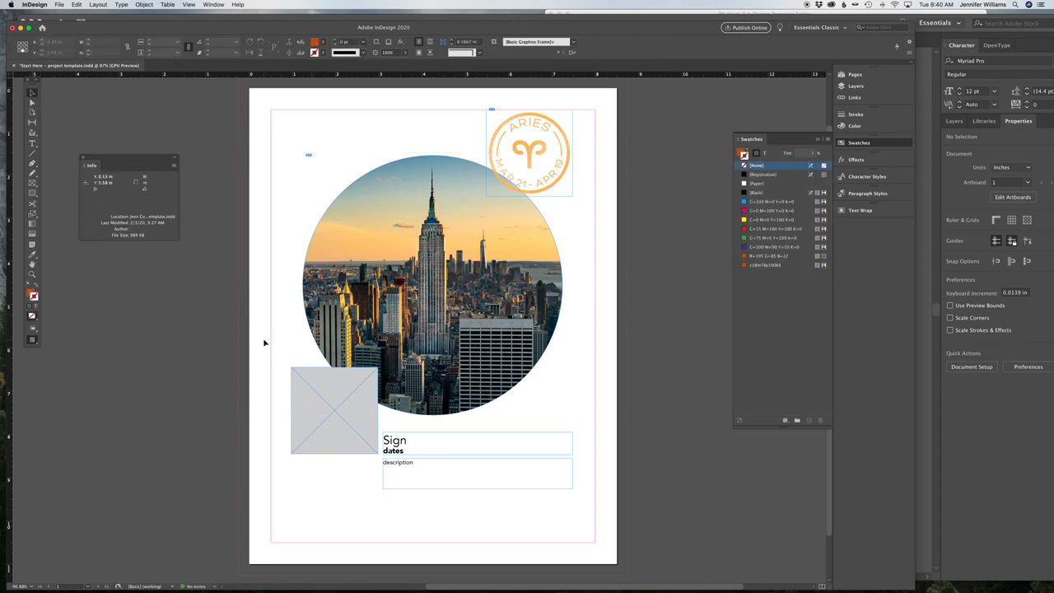
Place the portrait photo from the InDesign Assignment folder into the empty square frame.
click(305, 397)
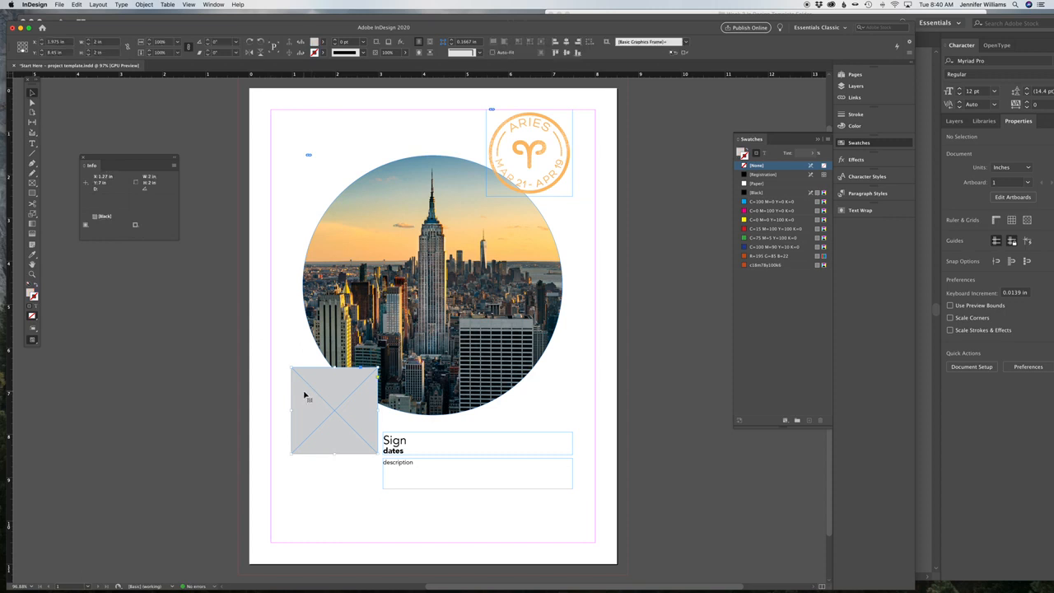
key(super+d)
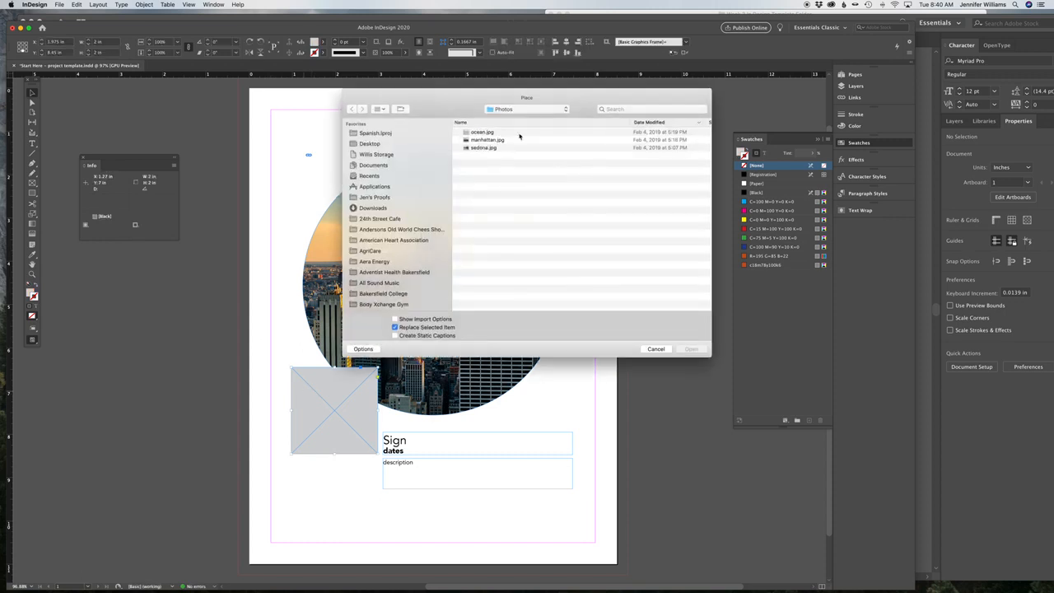
click(527, 109)
click(523, 129)
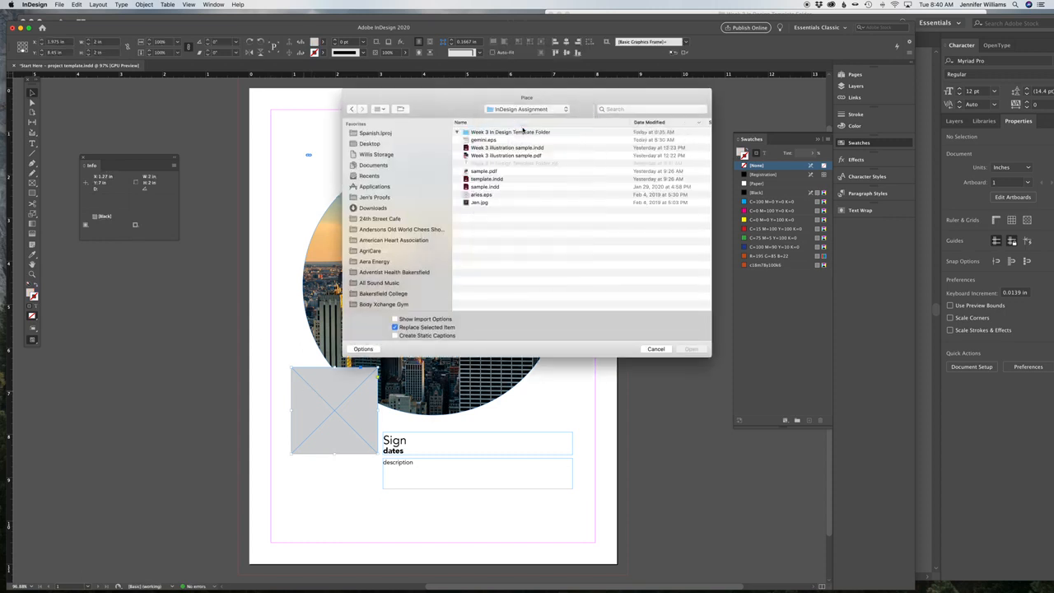
scroll(517, 245, down, 3)
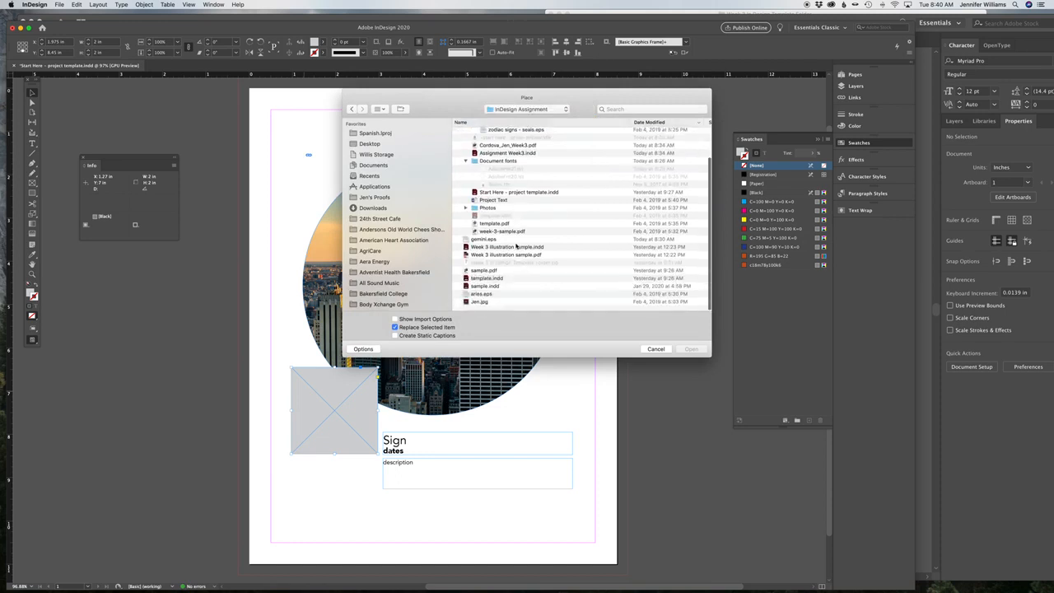
click(478, 307)
click(690, 349)
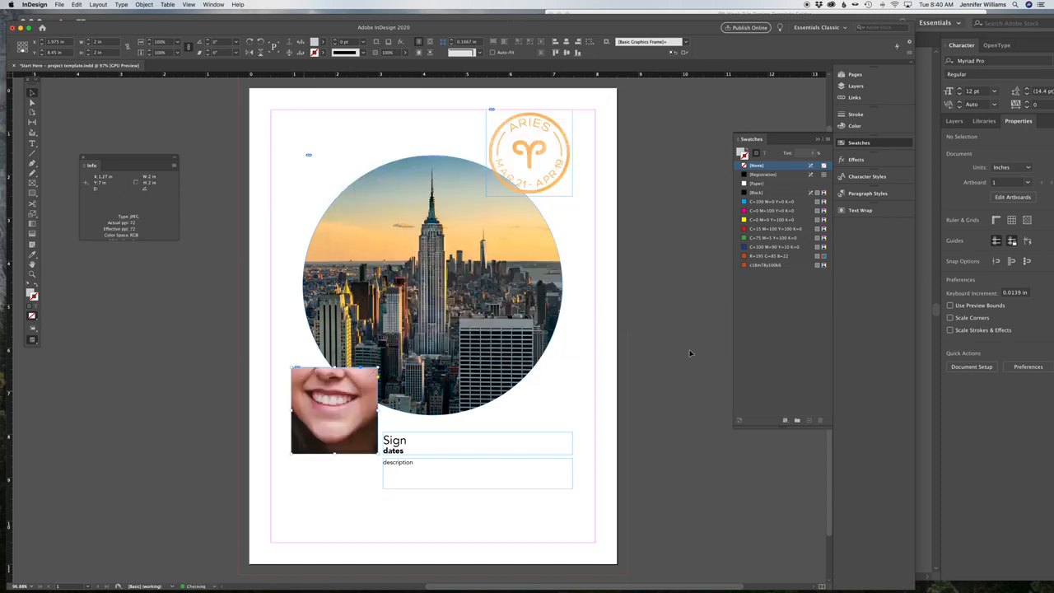
click(690, 352)
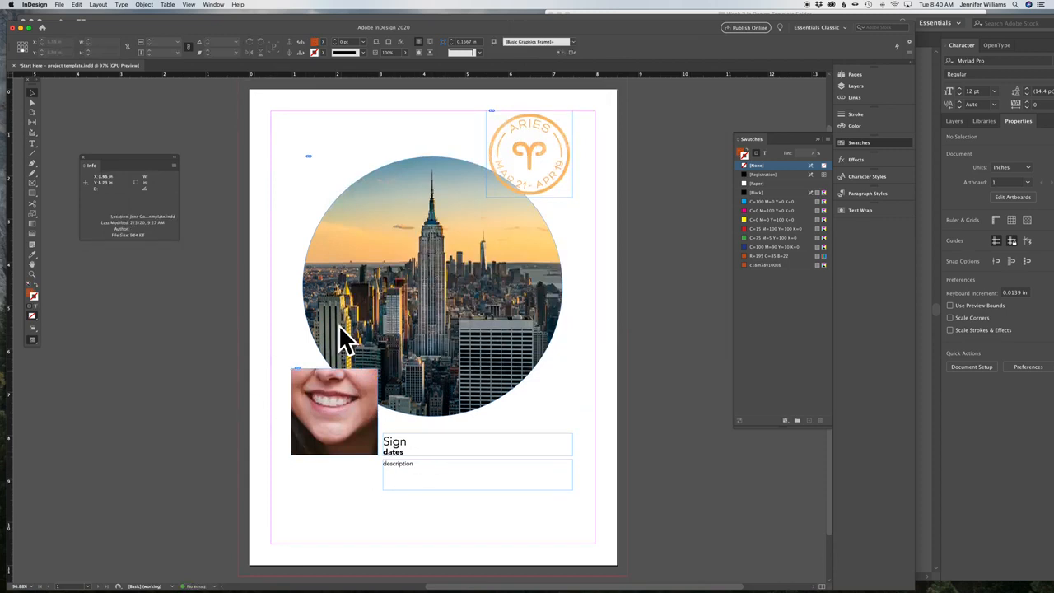
Scale the portrait down to about 40% inside its frame so the whole face fits.
click(33, 103)
click(334, 412)
click(32, 216)
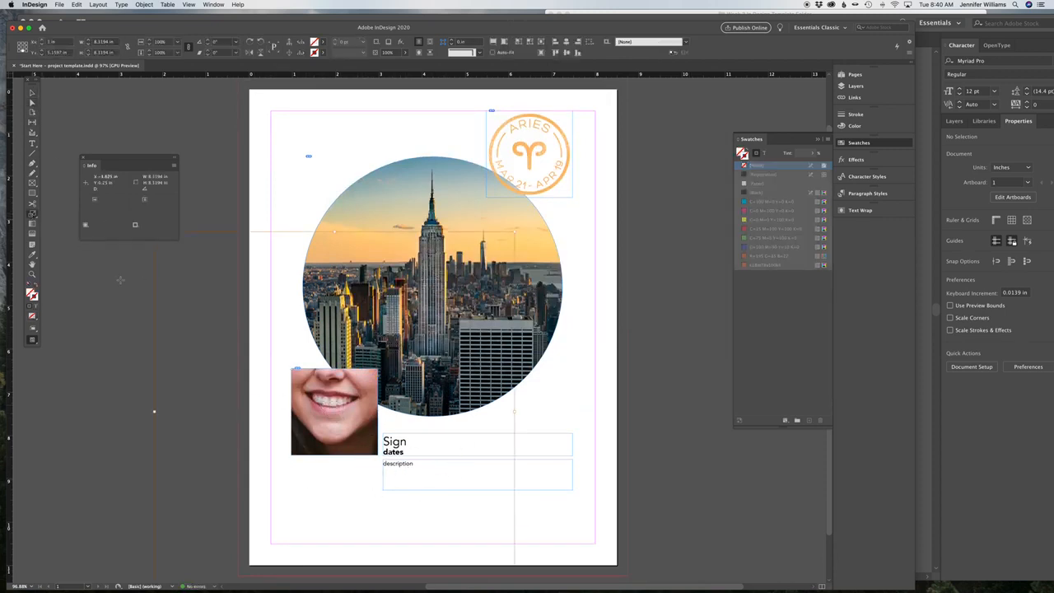
click(329, 411)
drag(195, 263, 255, 328)
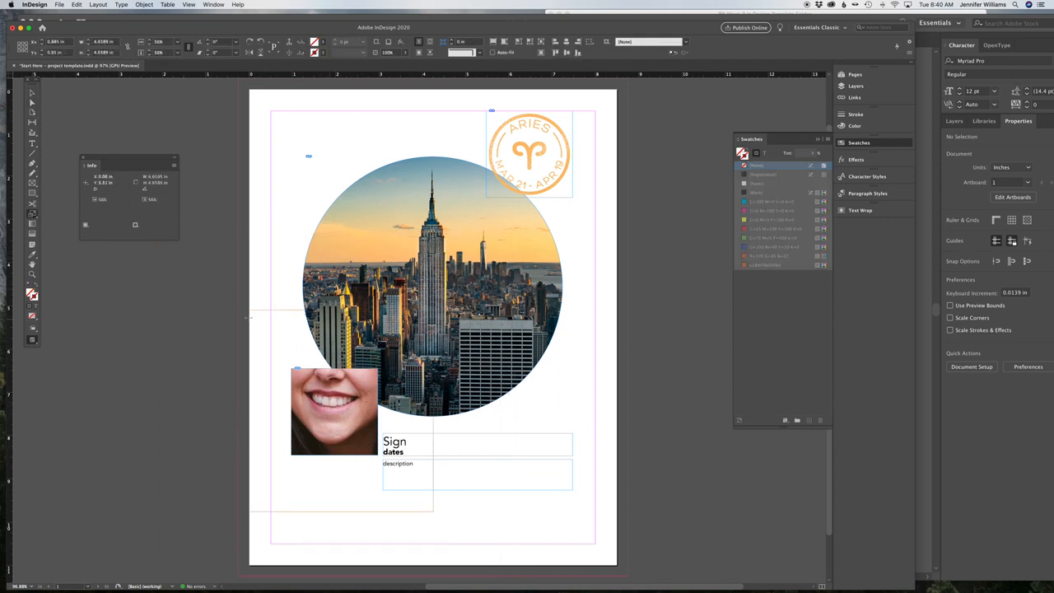
drag(206, 274, 261, 310)
click(280, 359)
drag(442, 495, 455, 505)
Try shifting the portrait and moving its frame over the circle's left edge, undoing both.
click(32, 104)
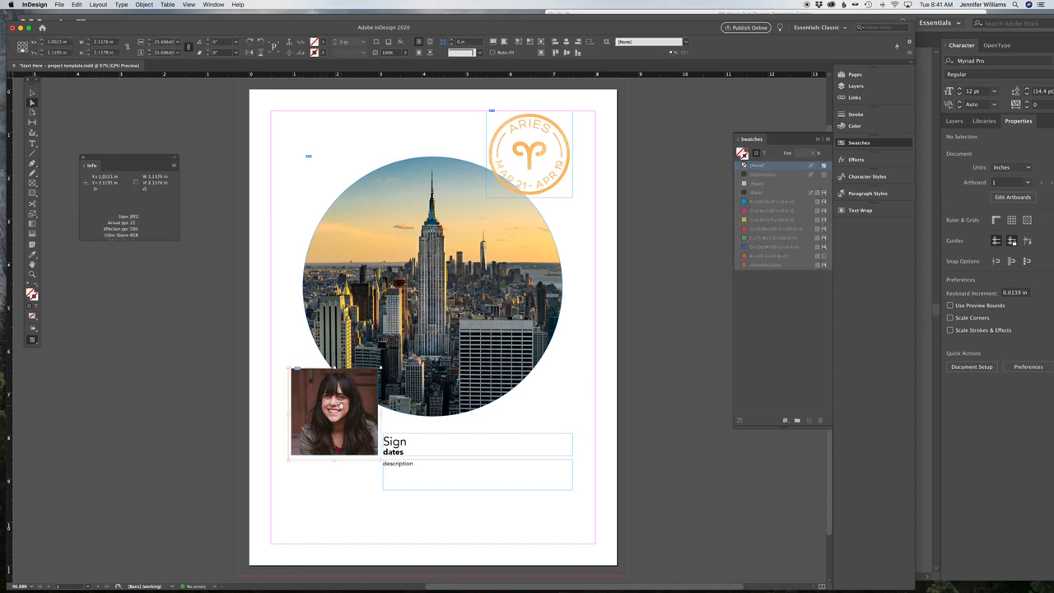
mouse_move(338, 405)
mouse_down()
mouse_move(362, 407)
mouse_move(346, 418)
mouse_move(368, 416)
mouse_move(341, 384)
mouse_move(343, 416)
mouse_up()
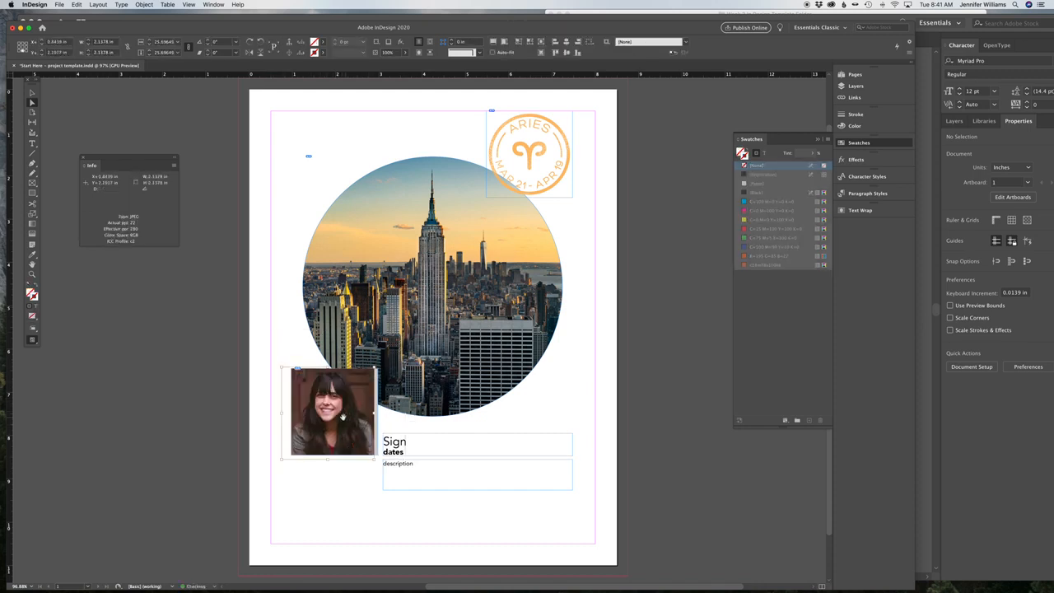
key(super+z)
click(32, 93)
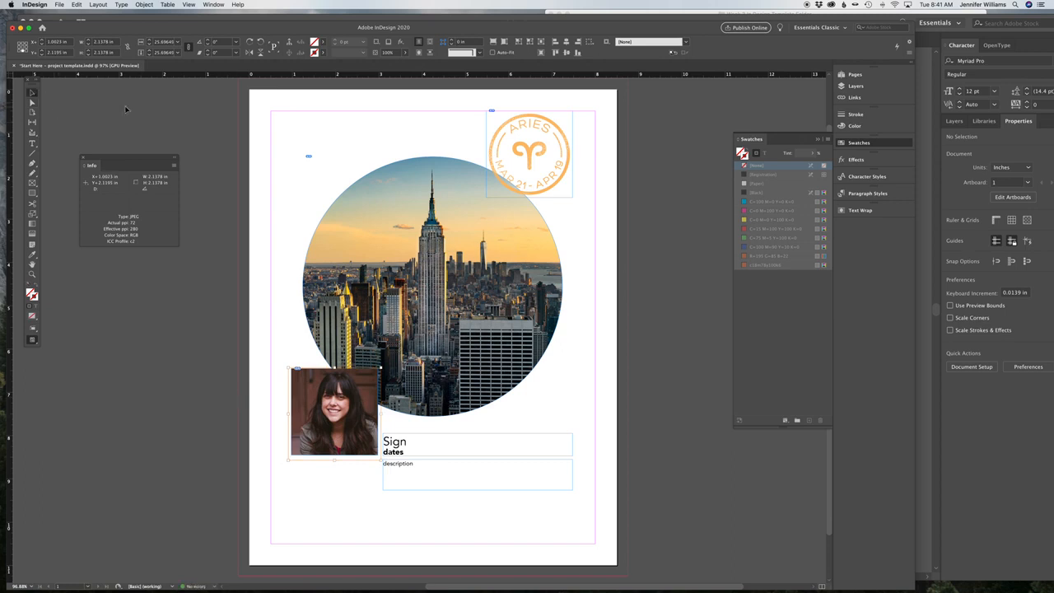
click(86, 105)
scroll(362, 428, left, 1)
click(362, 428)
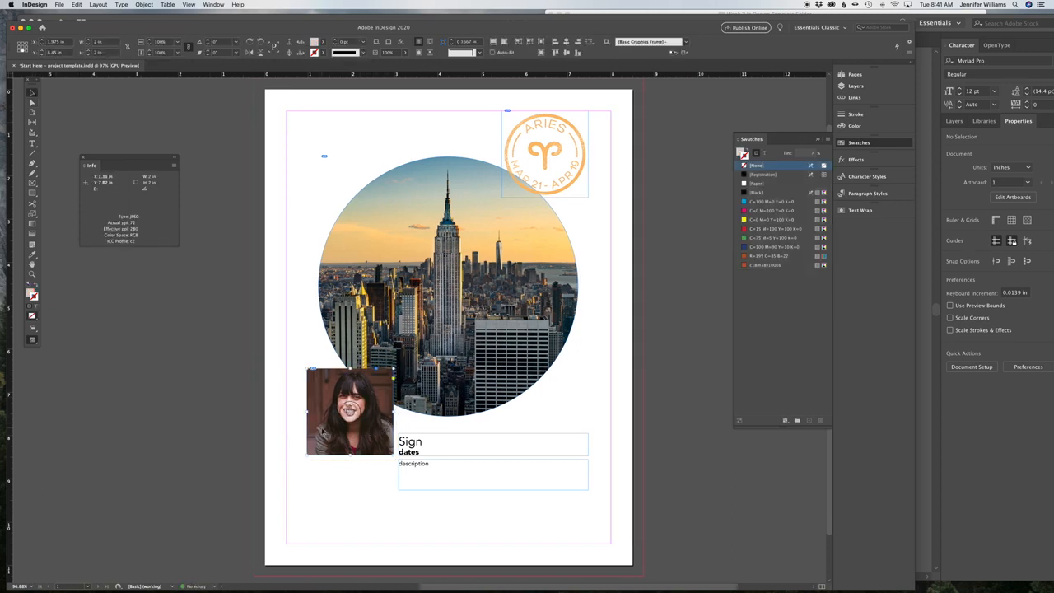
drag(364, 428, 289, 369)
key(super+z)
Nudge the portrait upward inside its frame and deselect it.
click(359, 425)
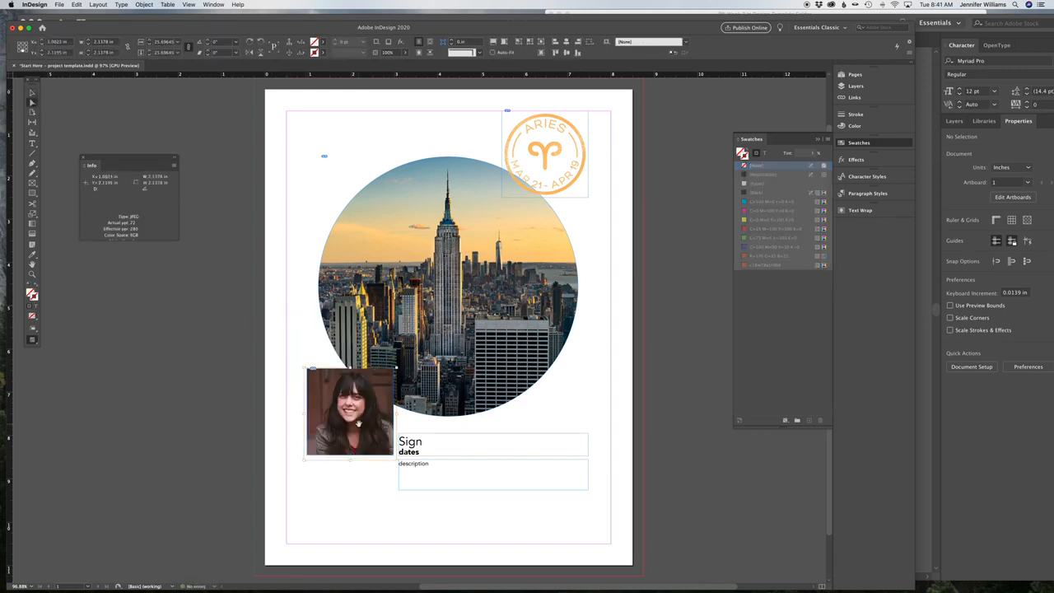
mouse_move(359, 424)
mouse_down()
mouse_move(348, 416)
mouse_move(363, 424)
mouse_up()
scroll(202, 274, right, 3)
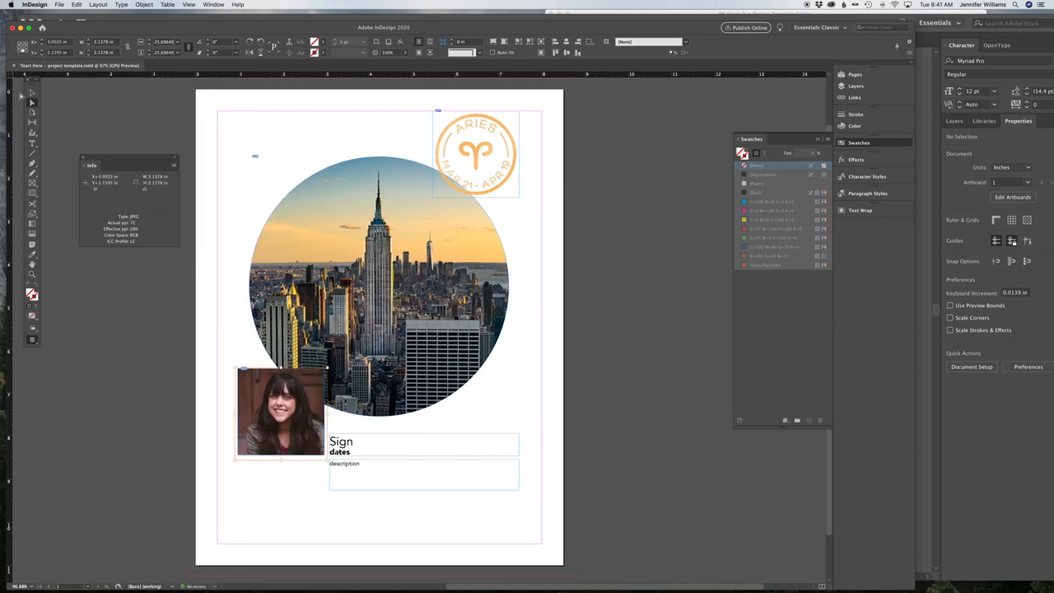
click(34, 96)
click(224, 349)
scroll(282, 362, down, 3)
scroll(283, 360, left, 3)
scroll(282, 360, up, 1)
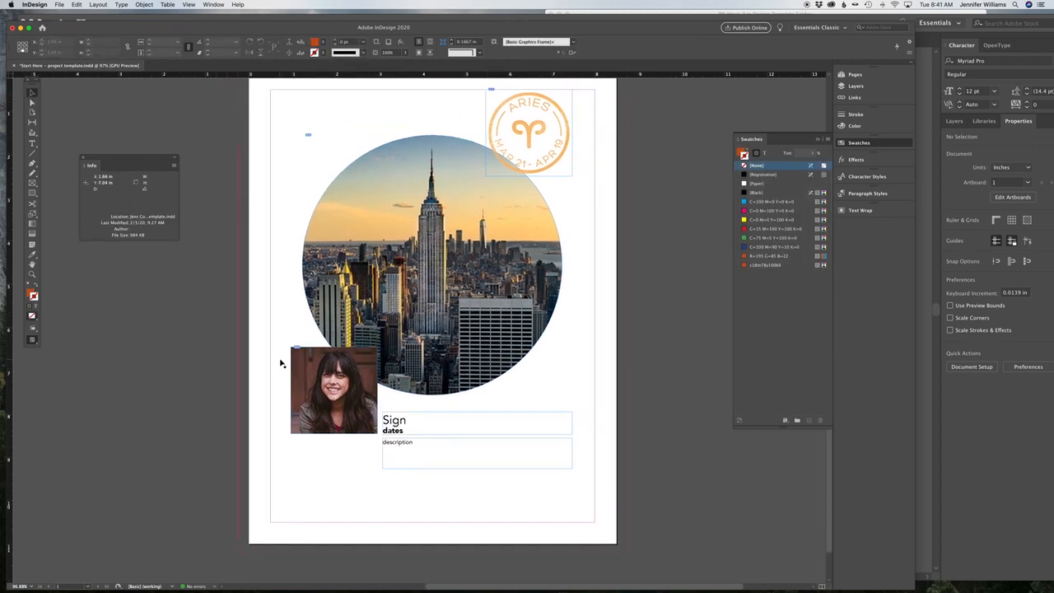
Open the Project Text document from the project folder and select its Aries paragraph.
click(655, 13)
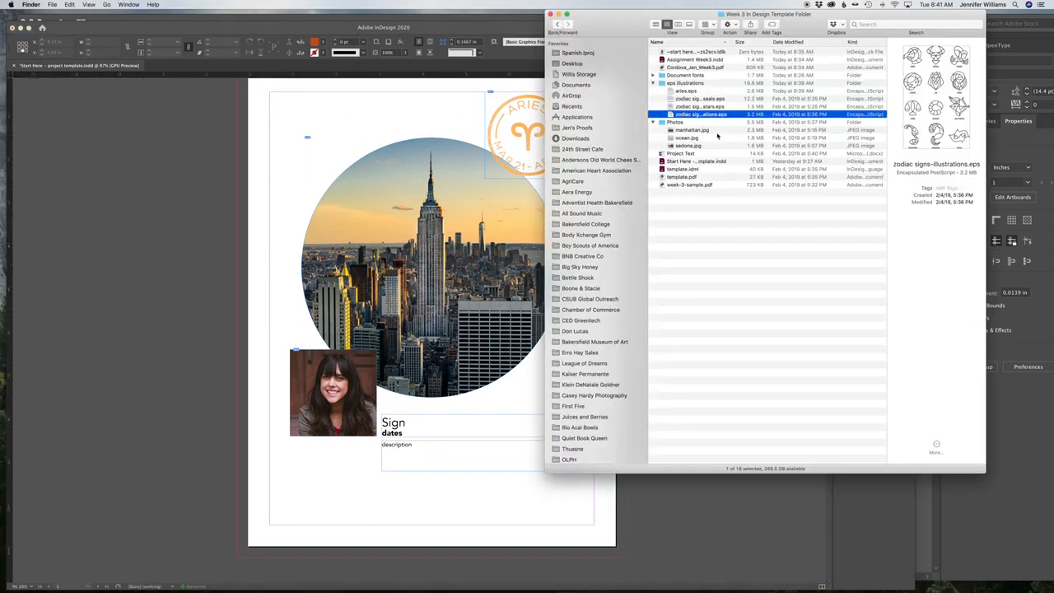
double_click(681, 154)
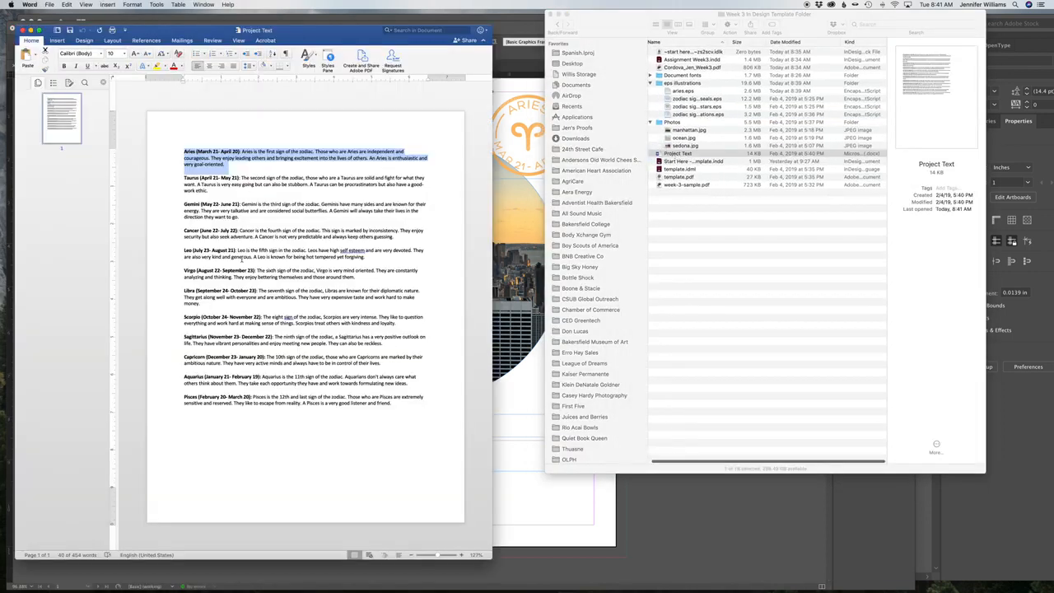
click(227, 164)
drag(227, 164, 178, 151)
key(super+c)
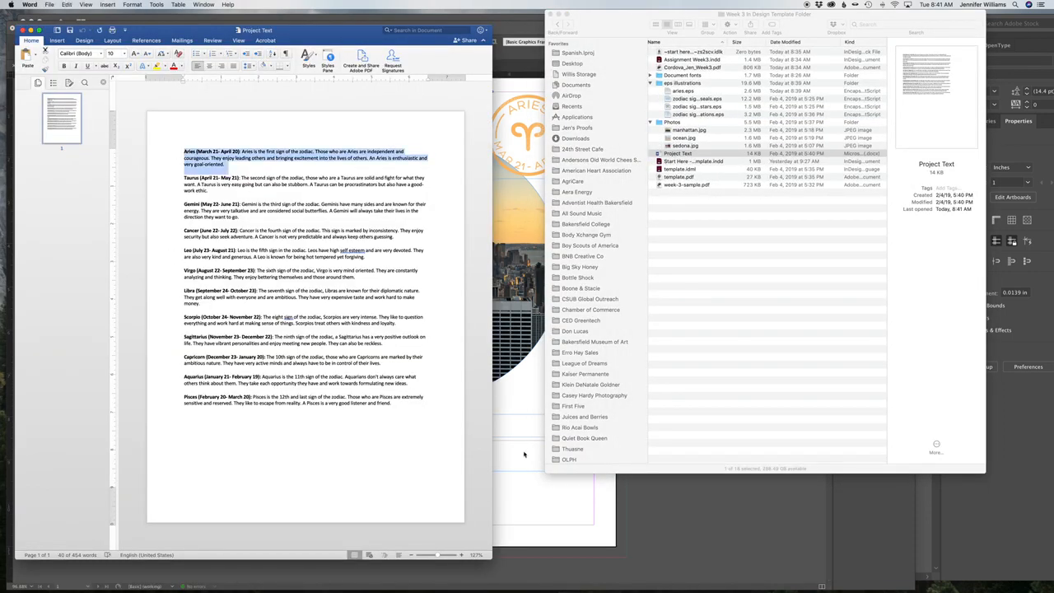
Paste the Aries paragraph over the 'description' placeholder and delete its name-and-dates lead-in.
click(540, 492)
click(422, 463)
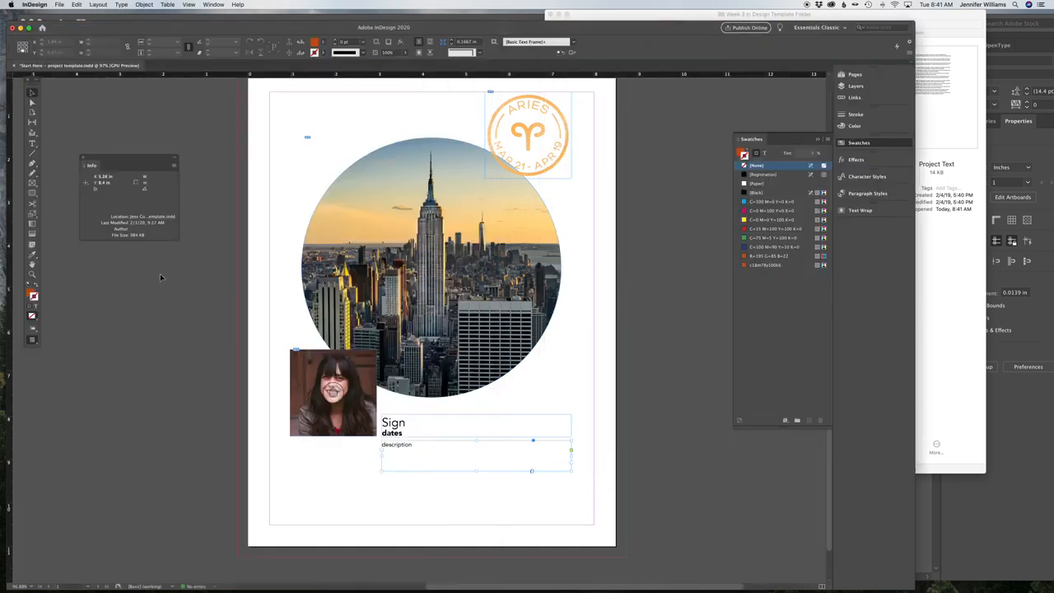
click(32, 144)
drag(426, 445, 367, 449)
key(super+v)
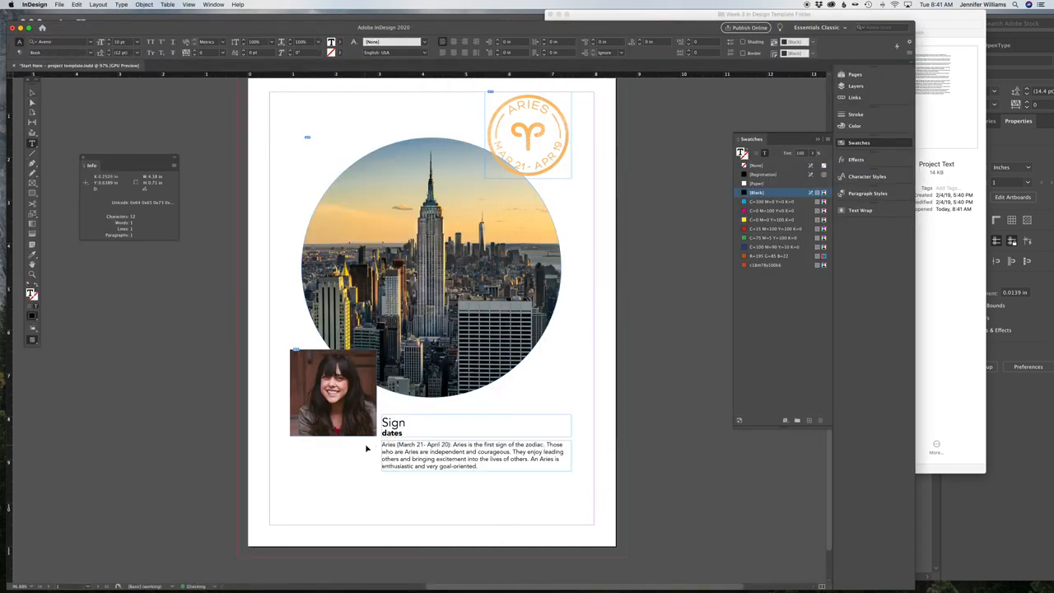
drag(452, 444, 381, 447)
key(BackSpace)
double_click(384, 436)
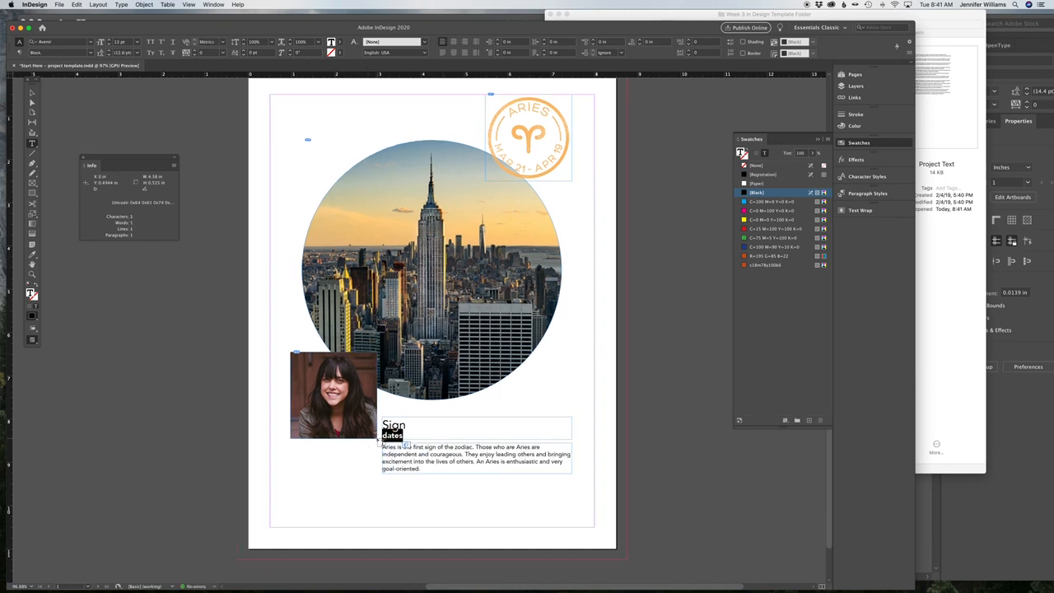
Type 'March 21-April 12' over the dates placeholder and 'Aries' over the Sign placeholder.
text(Marc)
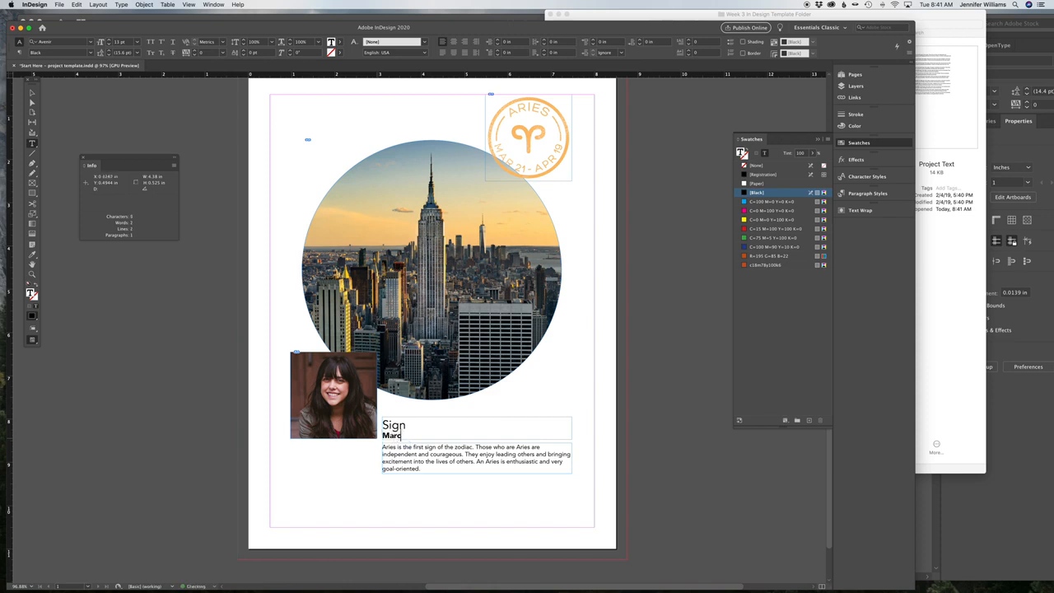
text(h 21-April2)
key(BackSpace)
text(12)
double_click(384, 426)
text(Aries)
drag(422, 469, 381, 445)
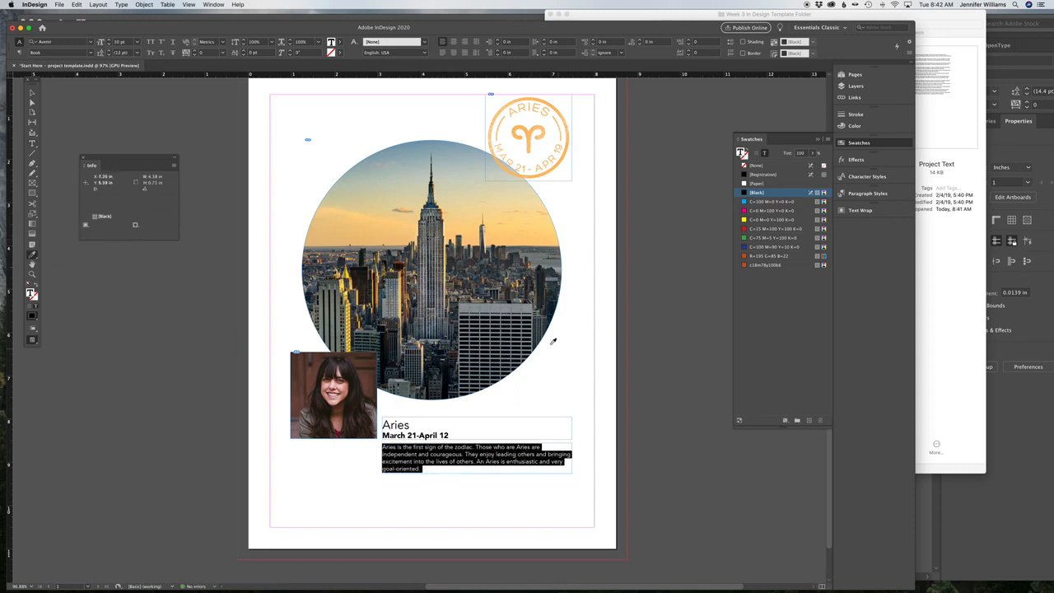
Select the four-line Aries paragraph and try the Eyedropper on it.
scroll(538, 293, left, 1)
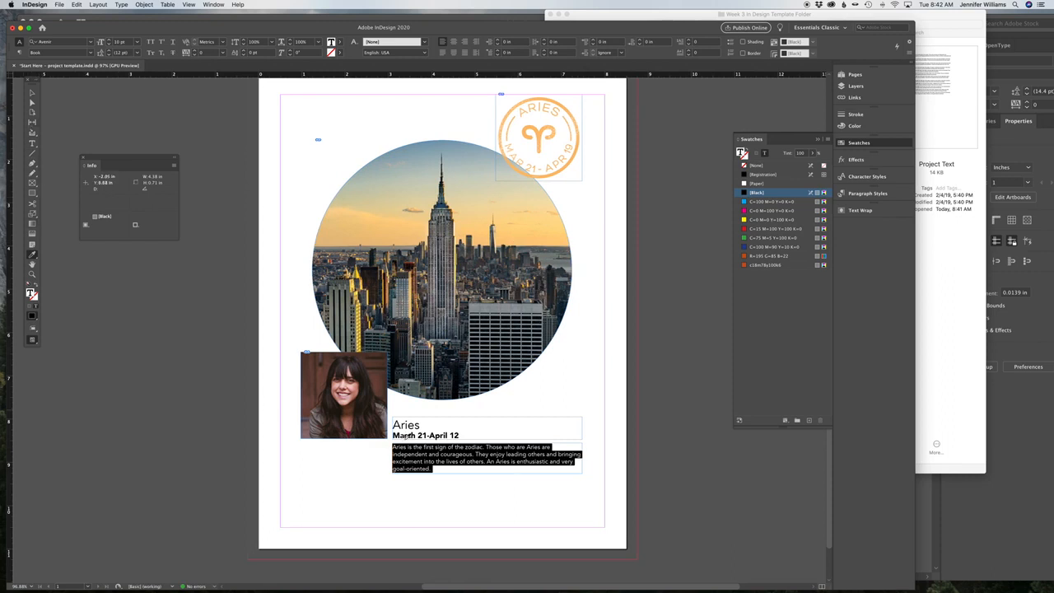
click(32, 144)
drag(450, 472, 373, 442)
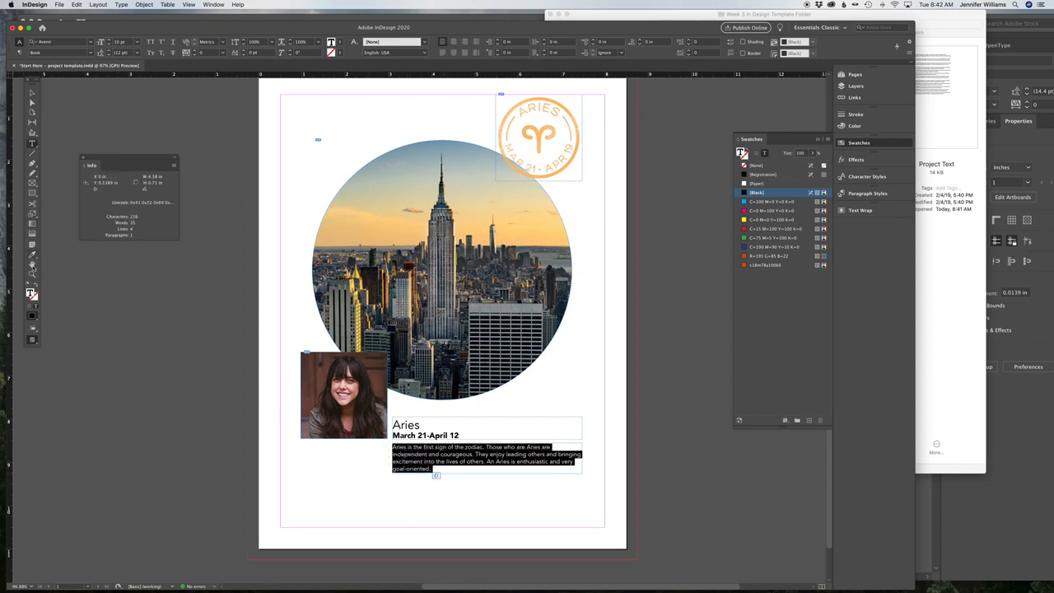
click(32, 254)
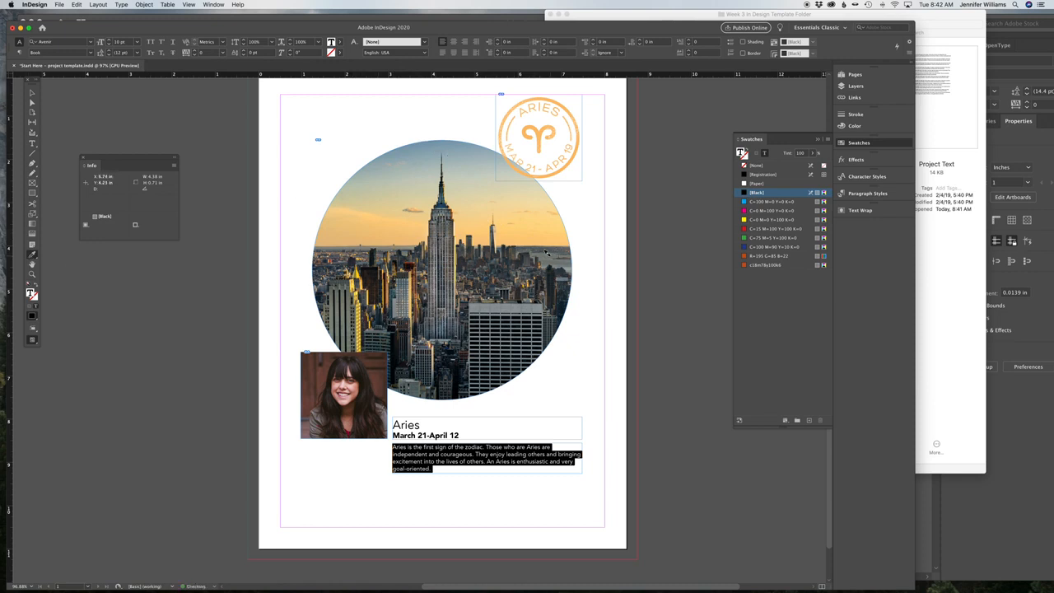
click(32, 93)
click(104, 108)
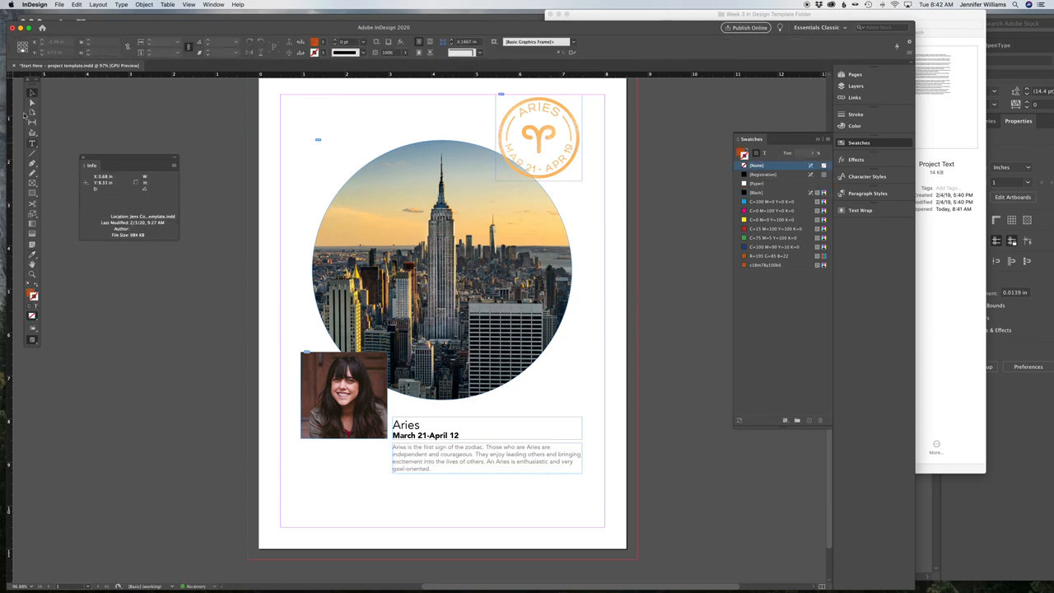
Sample a gray from the city photo onto the body text frame with the Eyedropper.
click(433, 461)
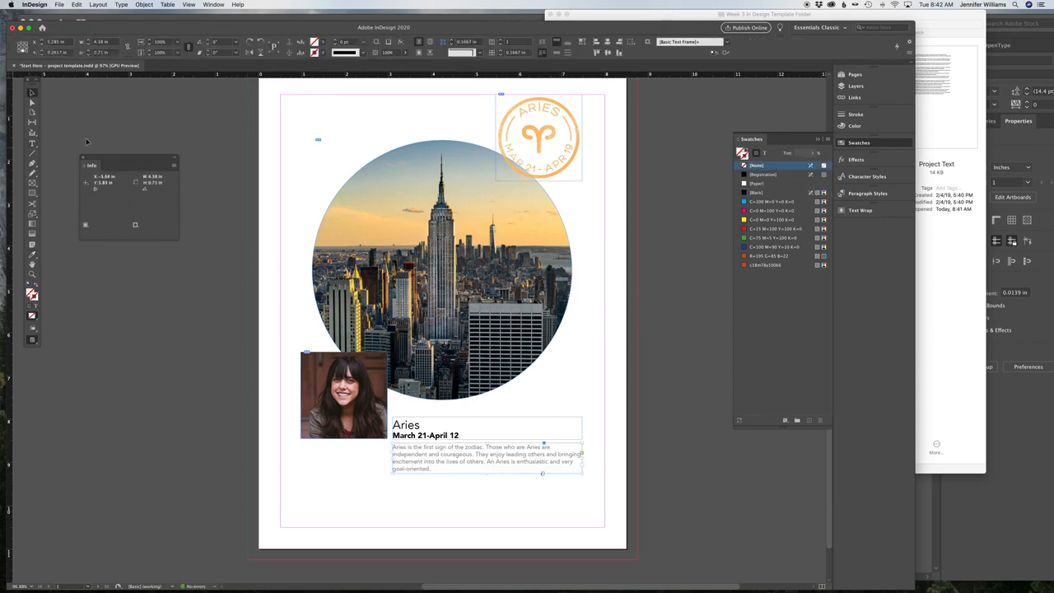
key(i)
click(555, 261)
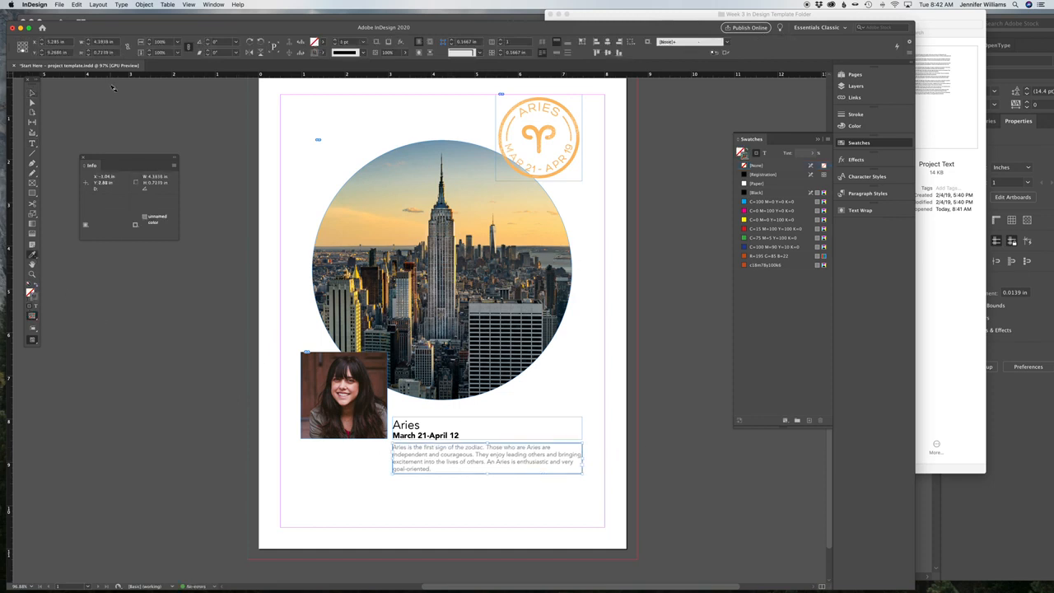
click(32, 94)
click(375, 478)
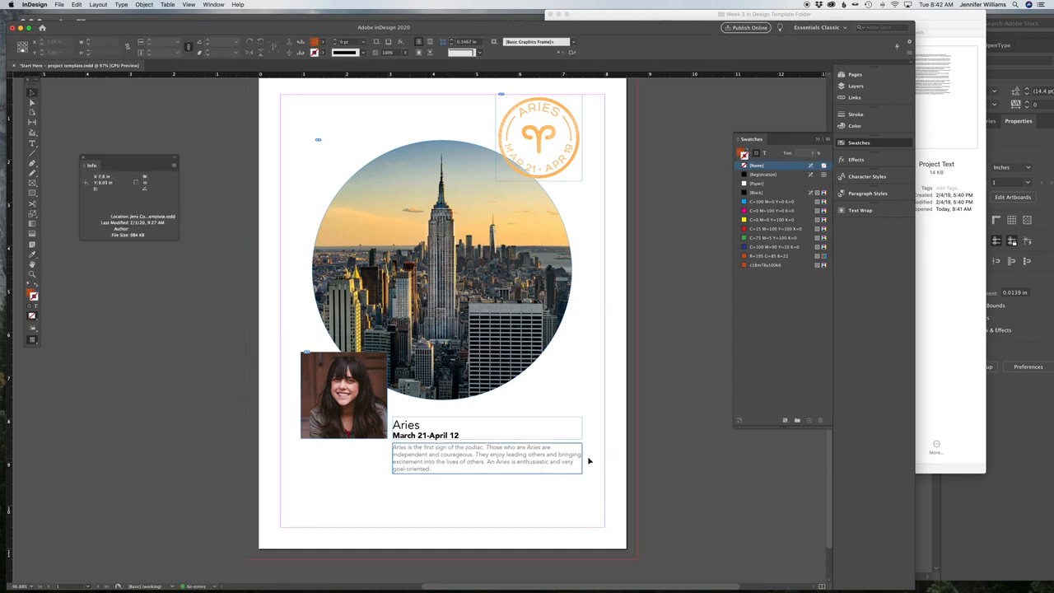
Select all the Aries body text and color it with the sampled gray.
click(440, 442)
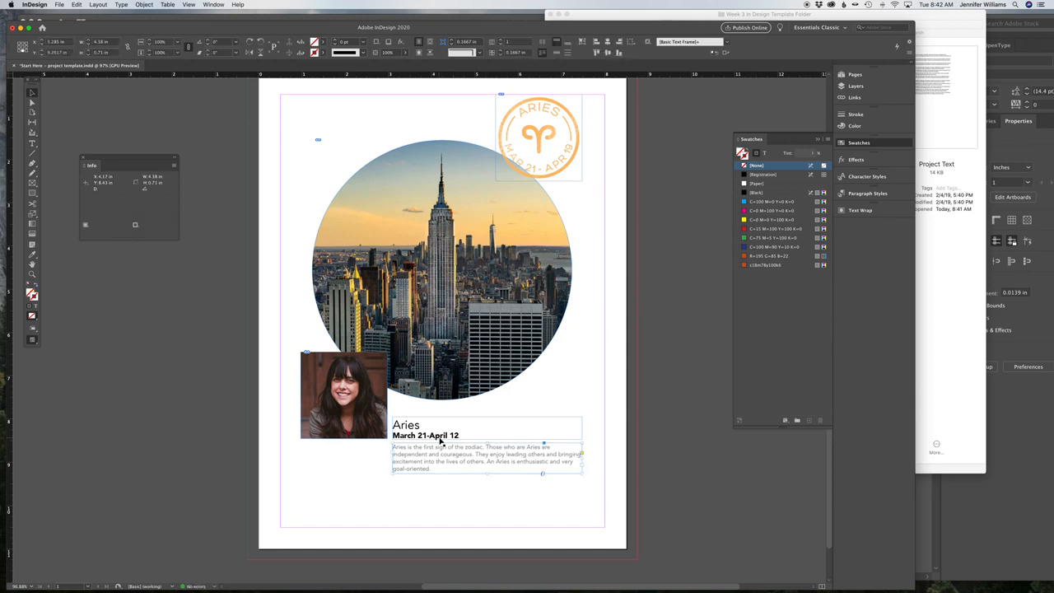
click(449, 487)
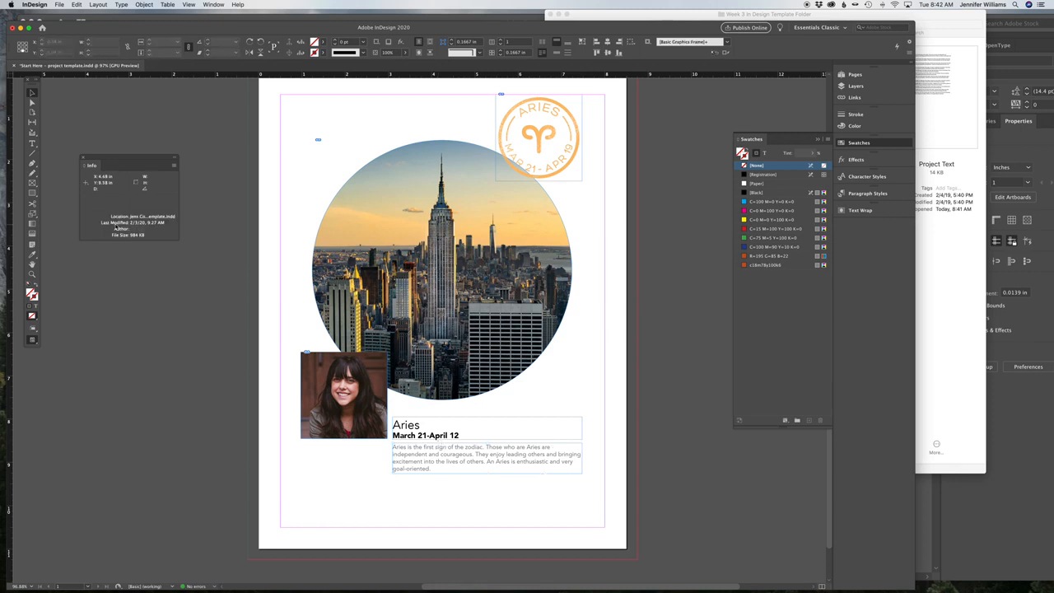
double_click(514, 471)
key(super+a)
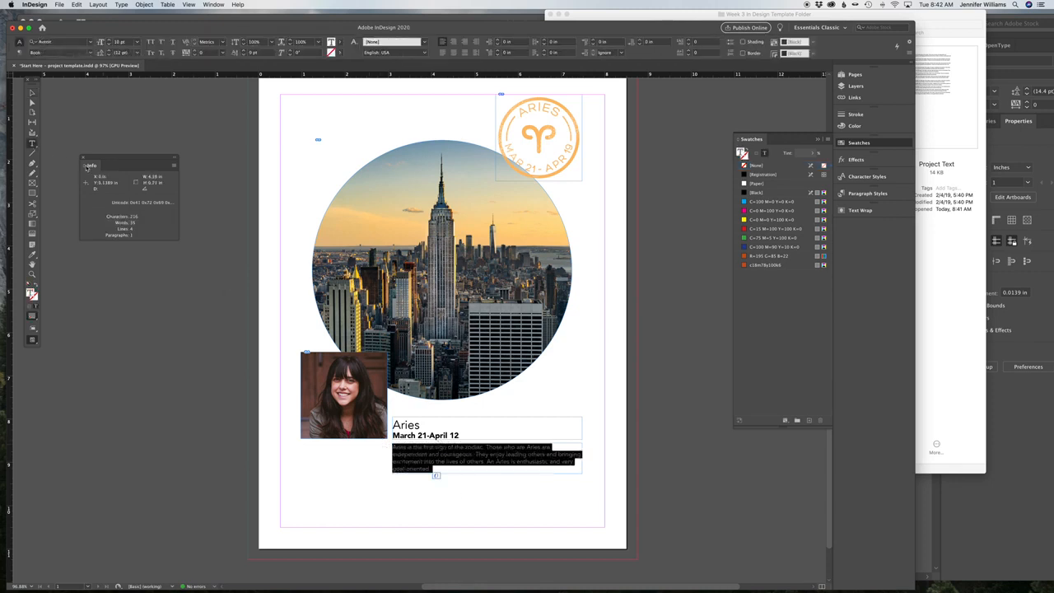
click(32, 257)
click(32, 93)
Color the March 21-April 12 dates the photo's light orange, leaving the Aries heading black.
key(t)
drag(455, 433, 389, 436)
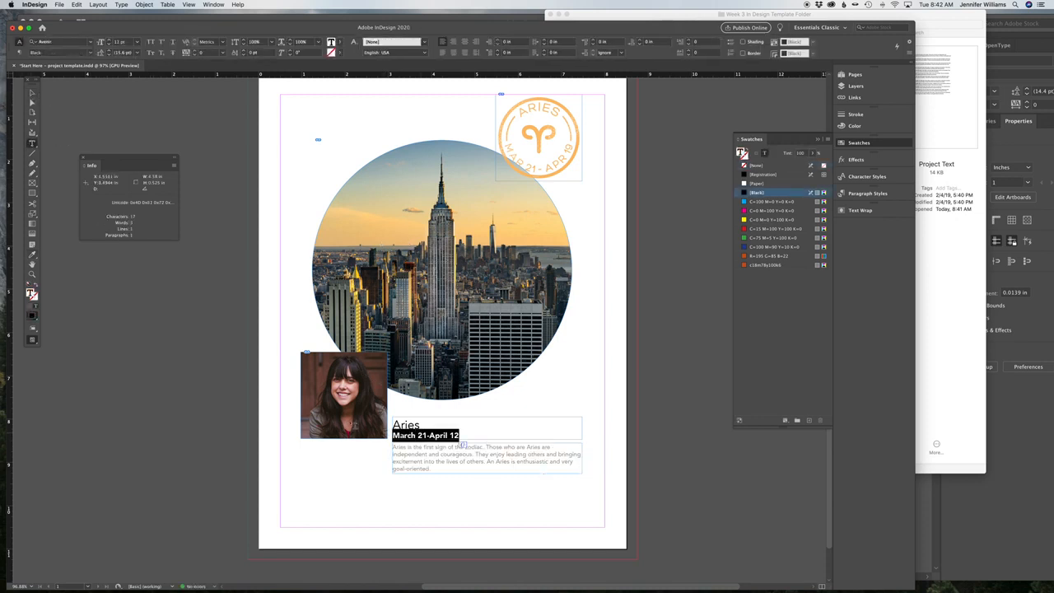
click(404, 232)
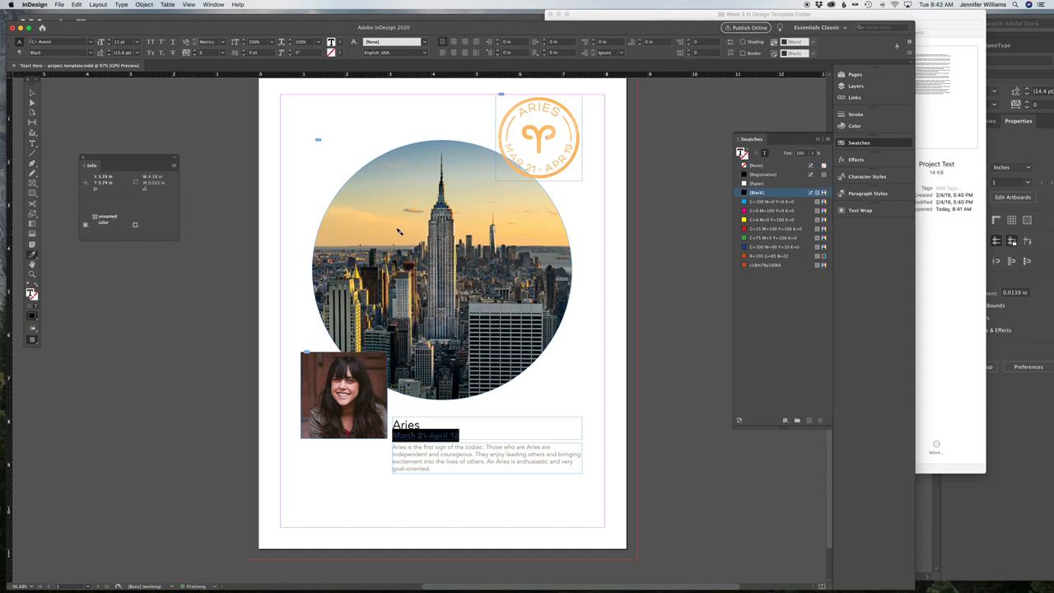
click(32, 143)
drag(420, 426, 373, 425)
click(32, 256)
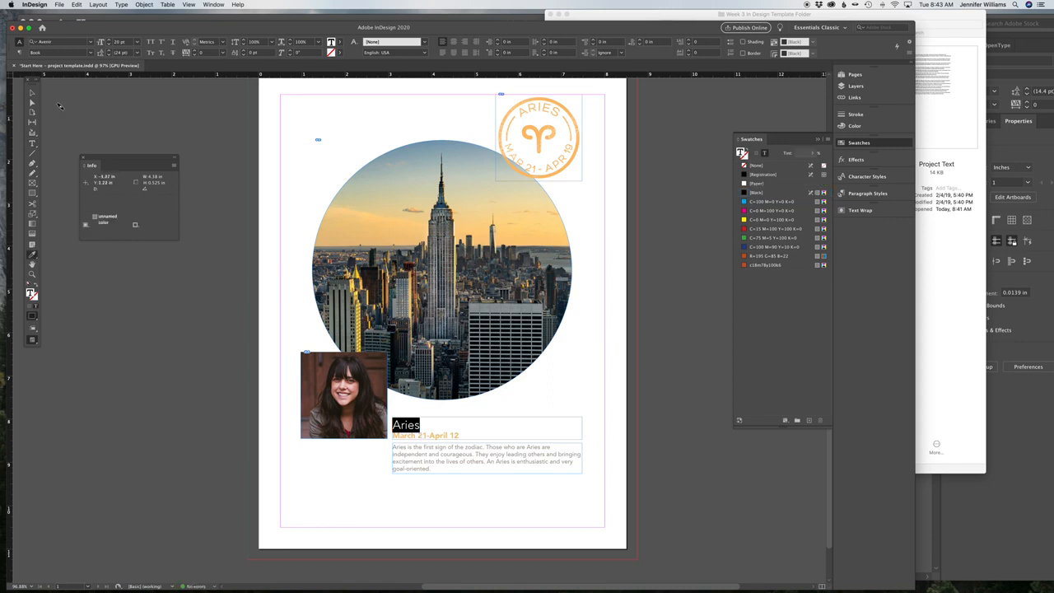
click(33, 93)
click(94, 107)
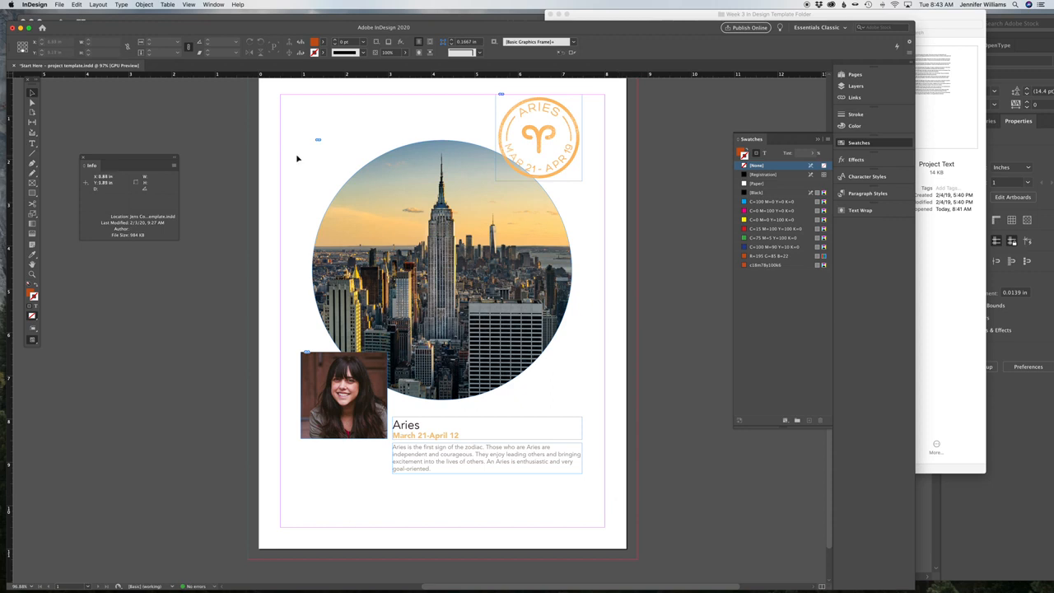
Hide frame edges, review the poster in Preview mode, then return to Normal view.
click(189, 5)
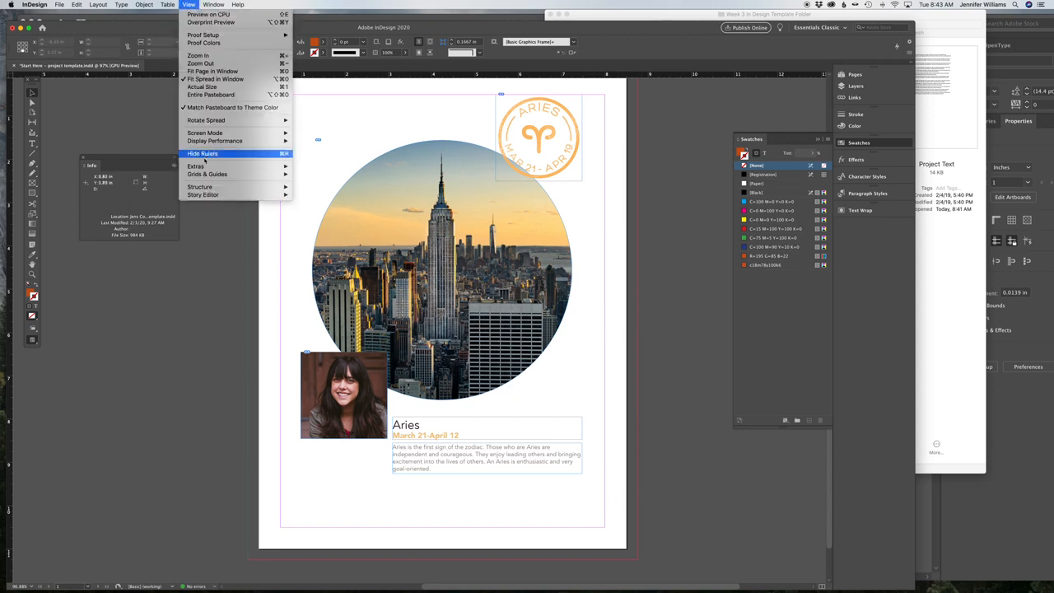
mouse_move(203, 167)
key(super+h)
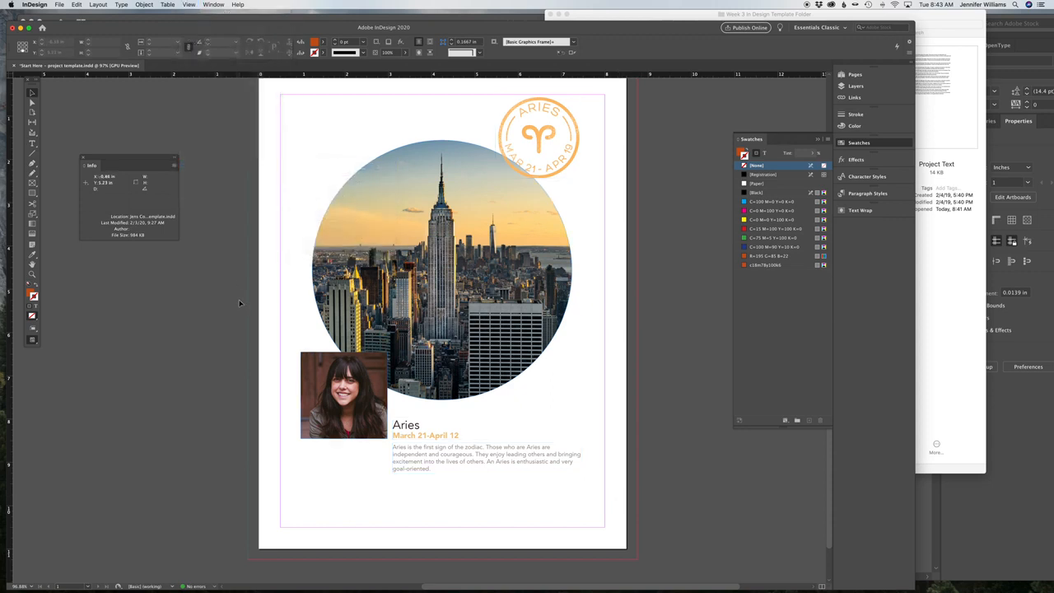
key(w)
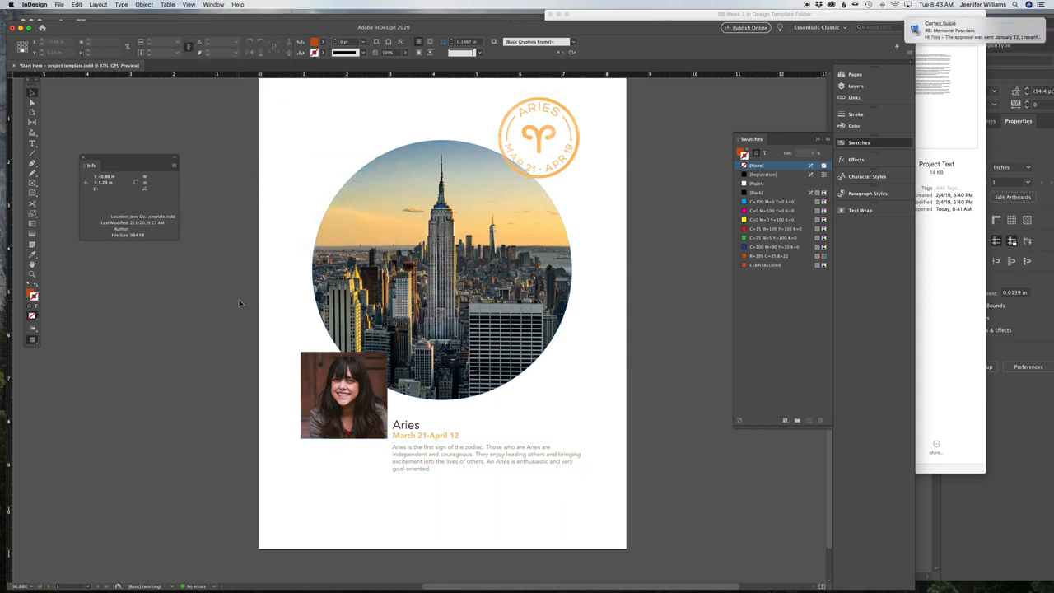
scroll(284, 316, up, 1)
scroll(285, 316, up, 1)
scroll(285, 316, right, 1)
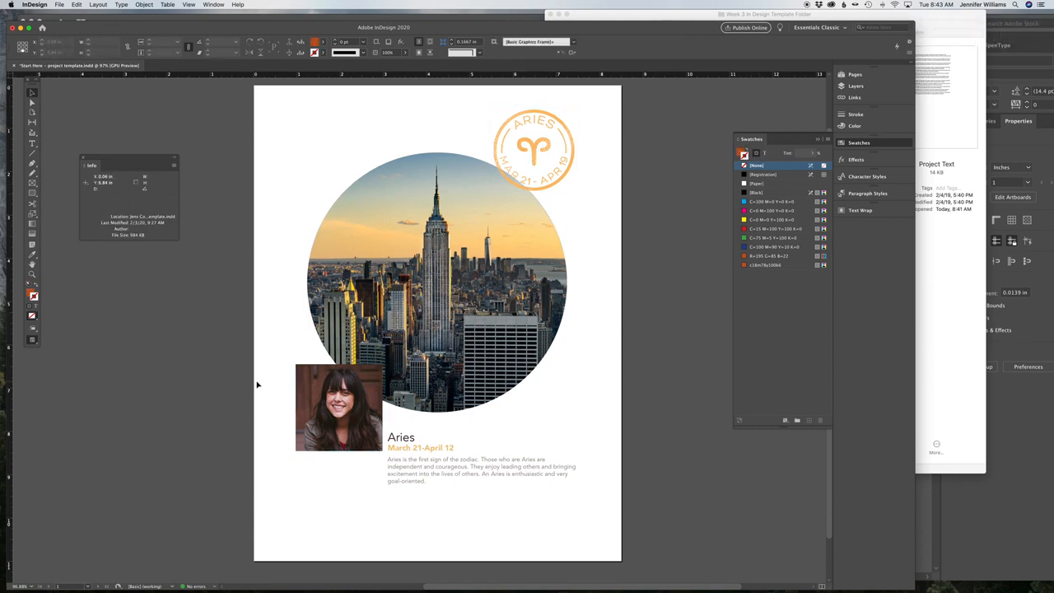
key(w)
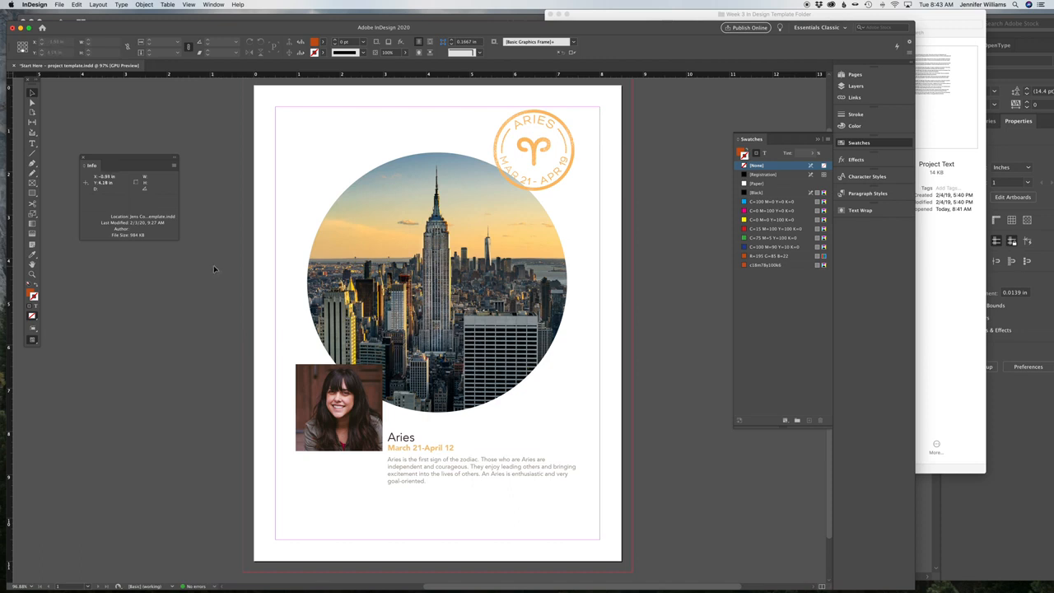
Export the poster as a High Quality Print PDF, naming the file with the author's name.
click(57, 4)
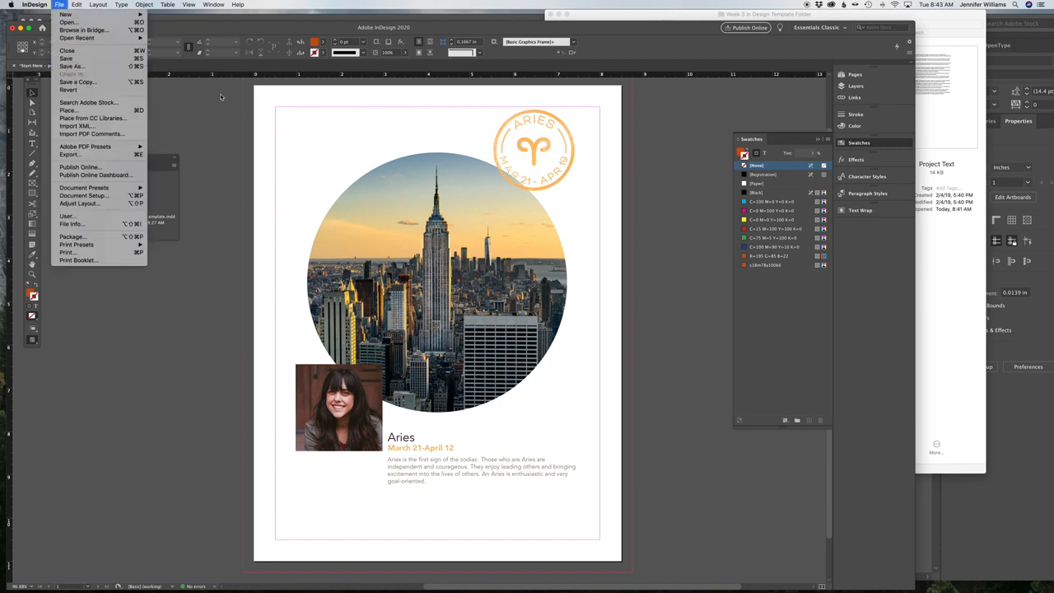
click(227, 120)
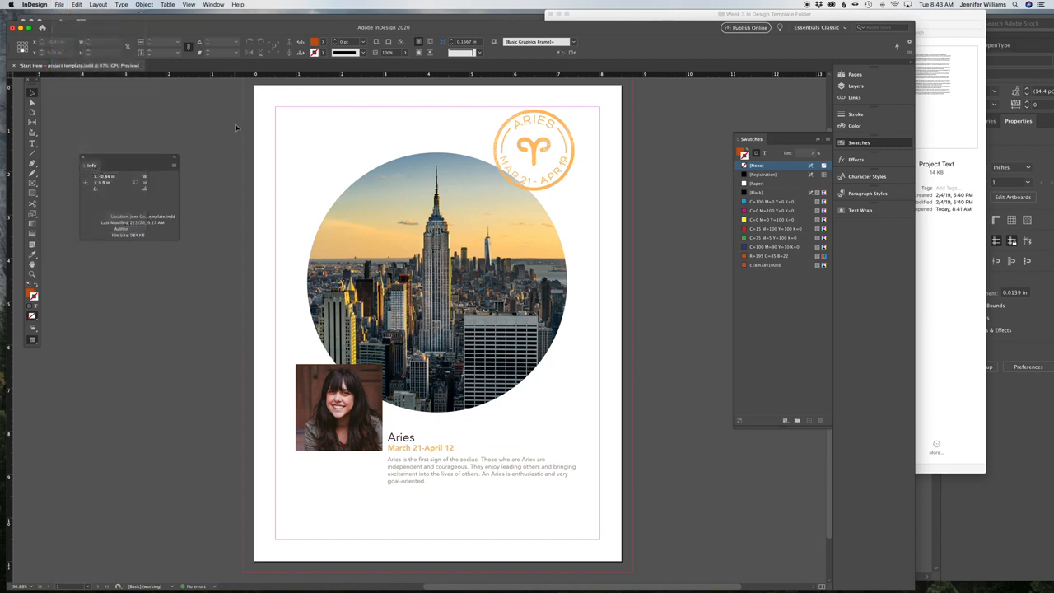
click(58, 4)
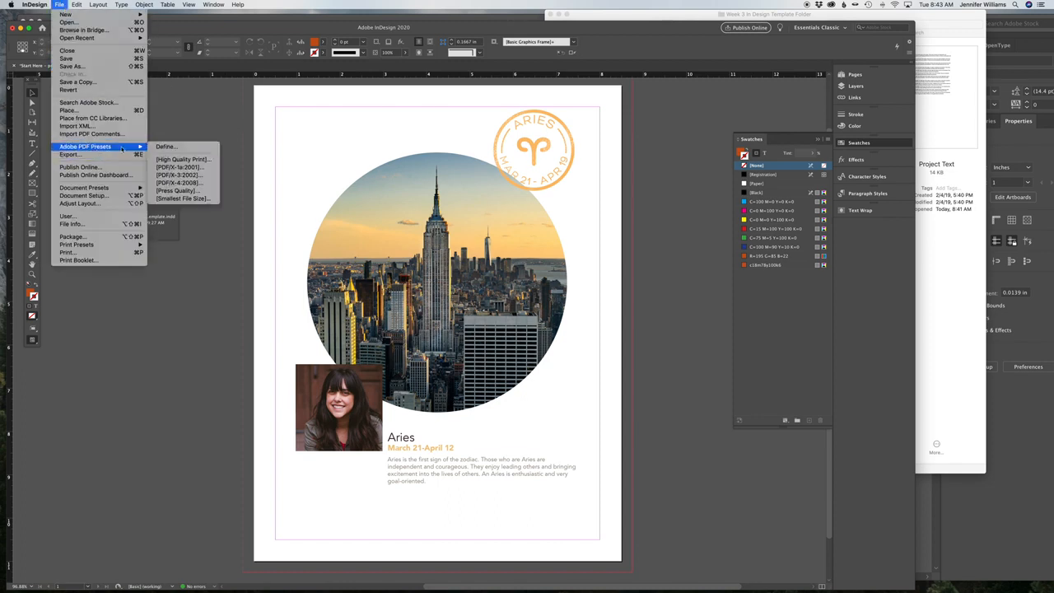
click(83, 154)
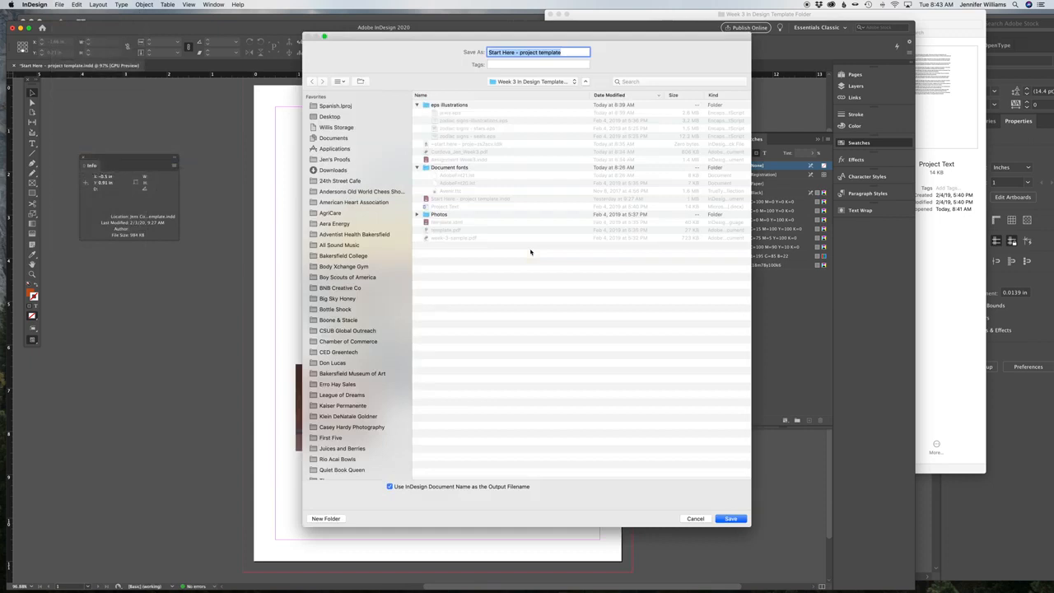
text(Cordova-Jen Week3)
click(737, 520)
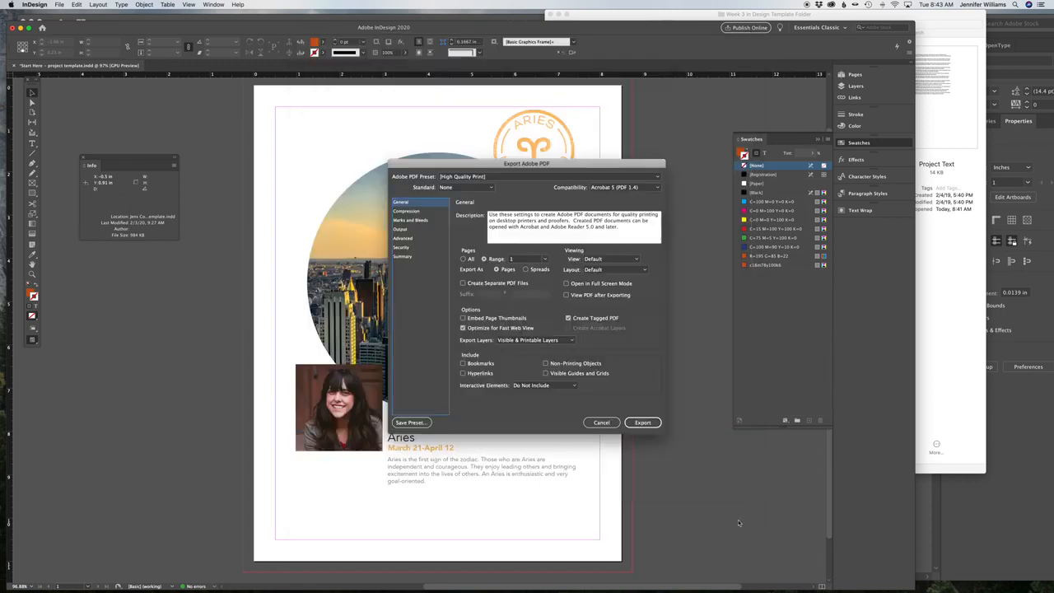
click(643, 423)
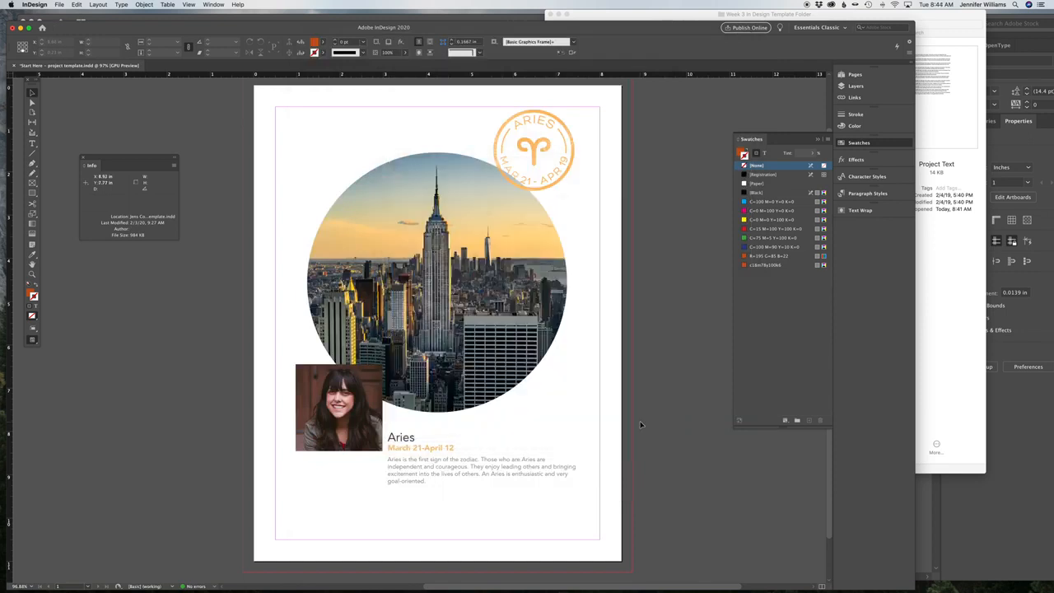
click(619, 14)
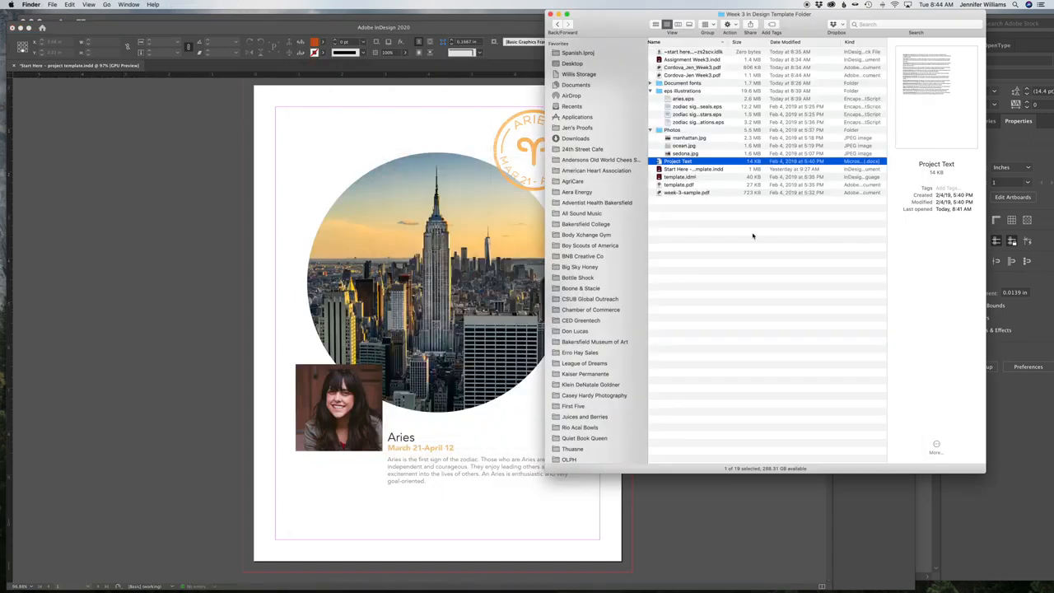
click(749, 238)
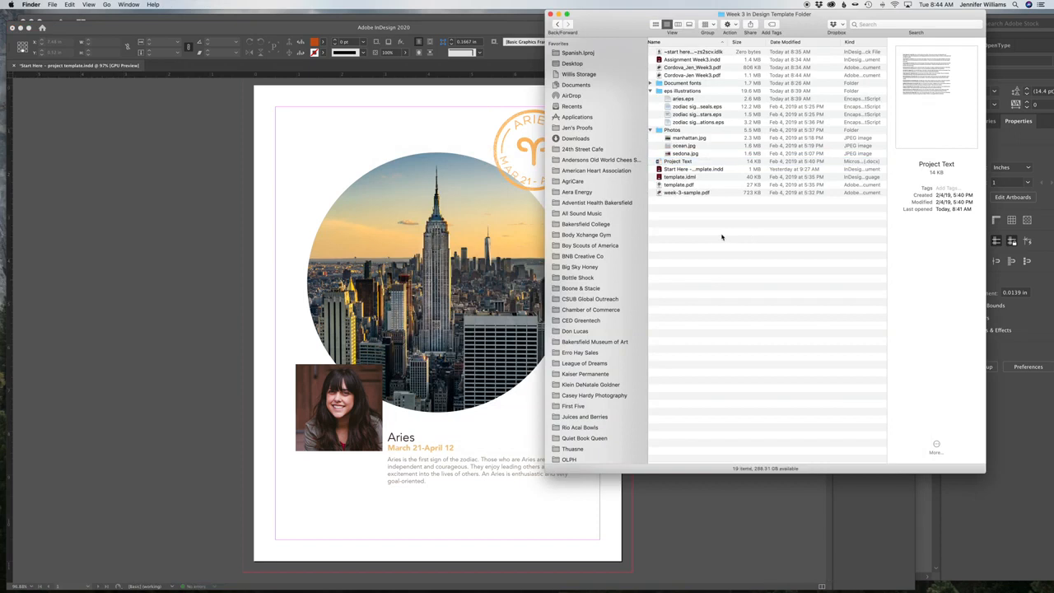
click(684, 74)
double_click(682, 76)
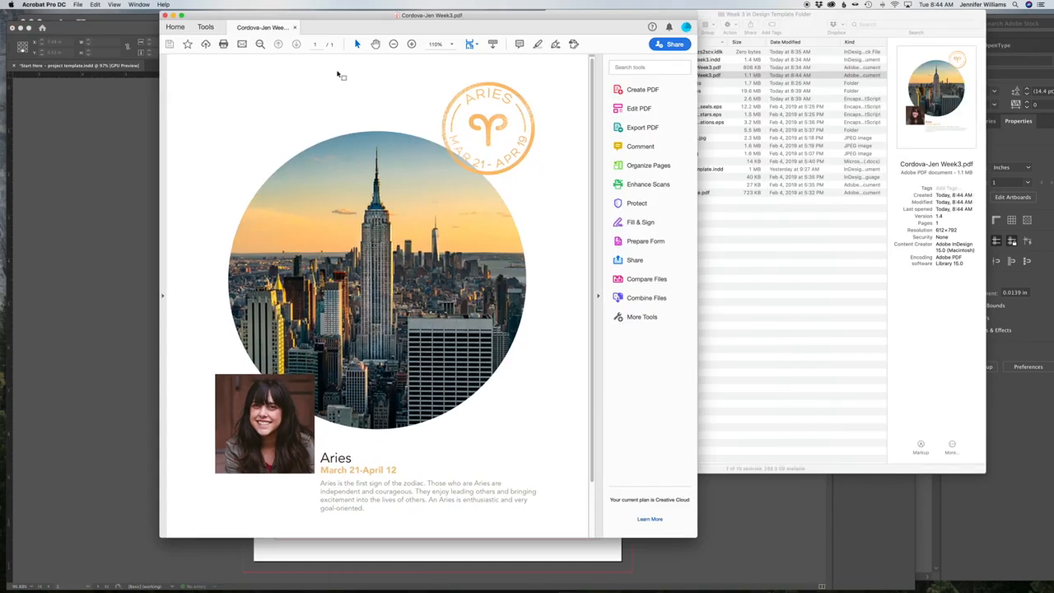
click(393, 44)
click(393, 44)
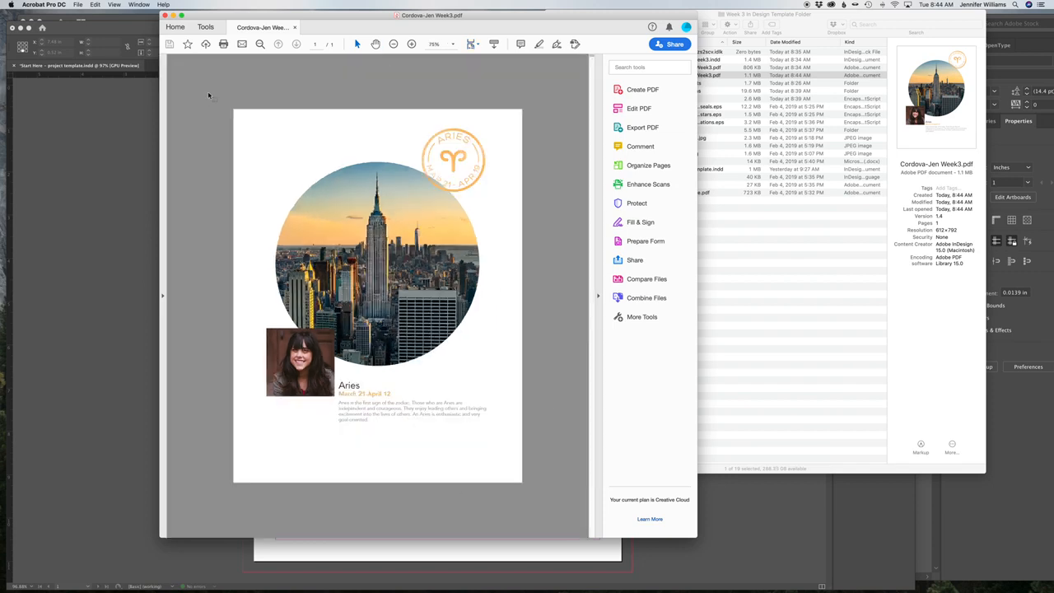
click(164, 15)
click(577, 168)
click(575, 163)
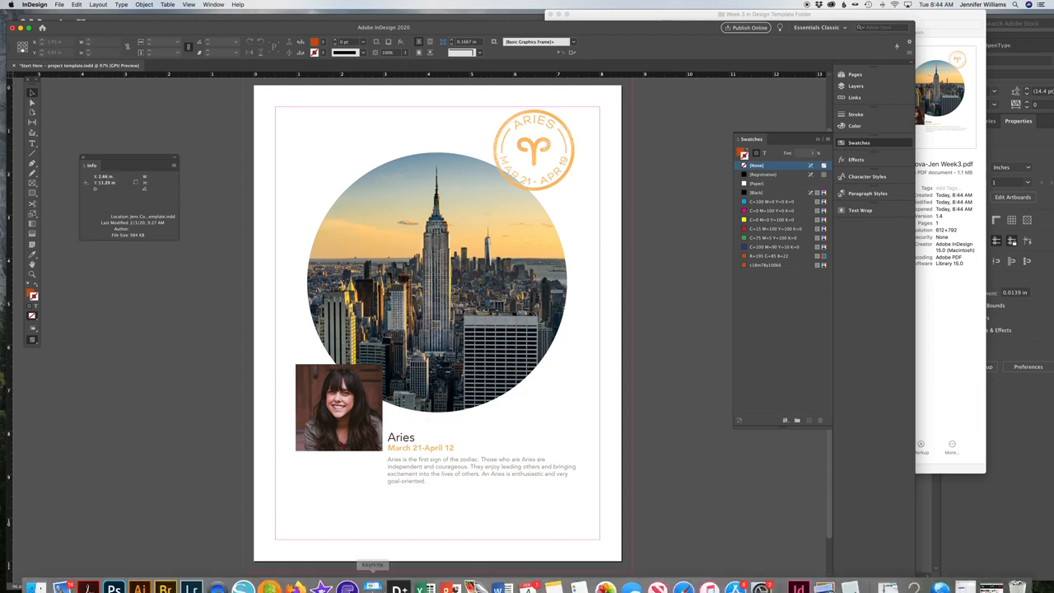
Recolor the aries.eps seal red (C 0, M 90, Y 85, K 0) in Illustrator and save it.
click(141, 576)
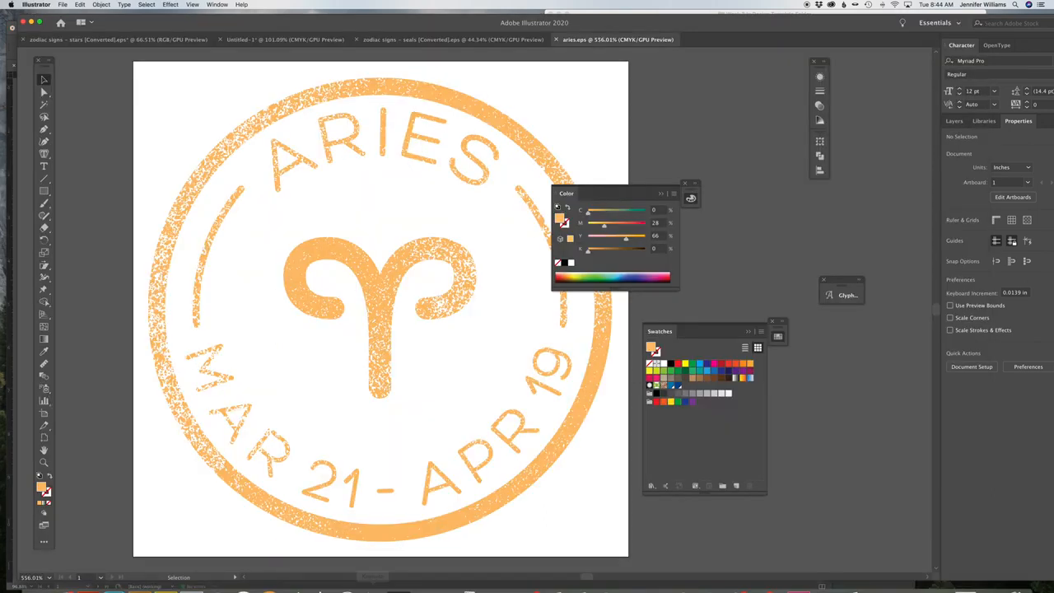
click(797, 576)
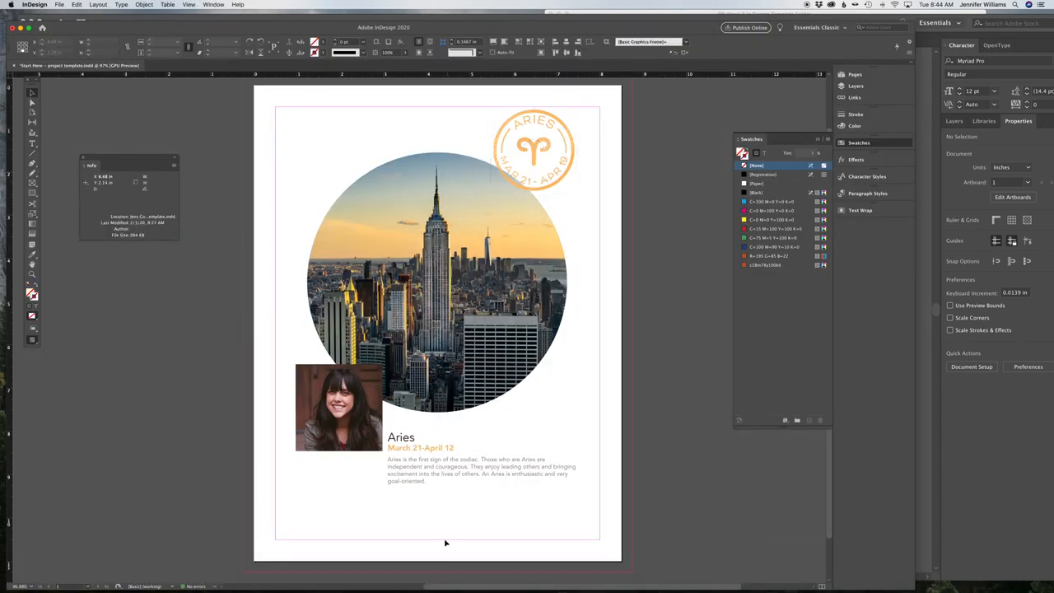
mouse_move(288, 582)
click(139, 577)
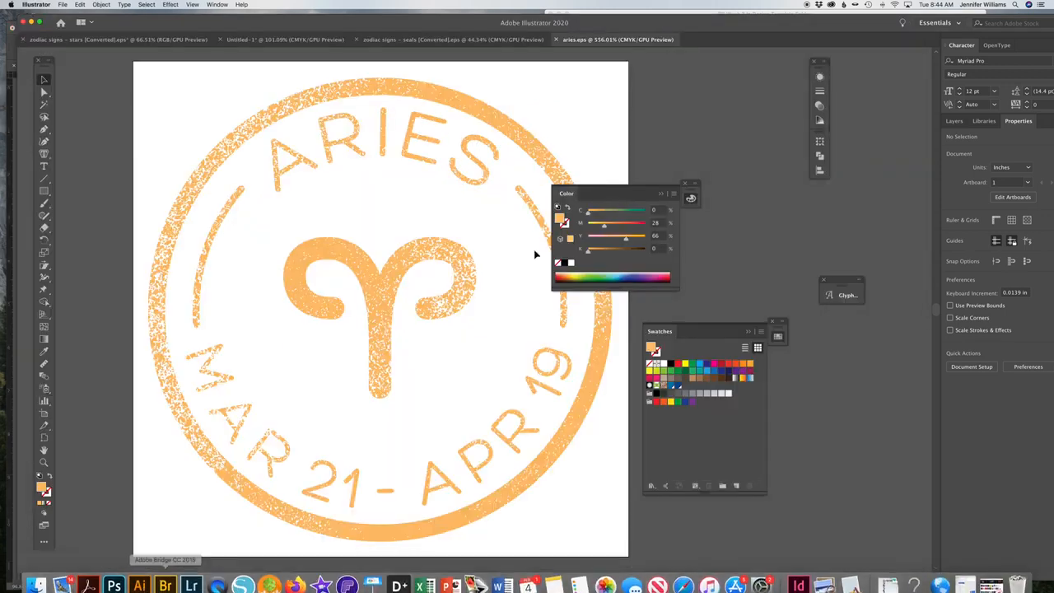
click(412, 270)
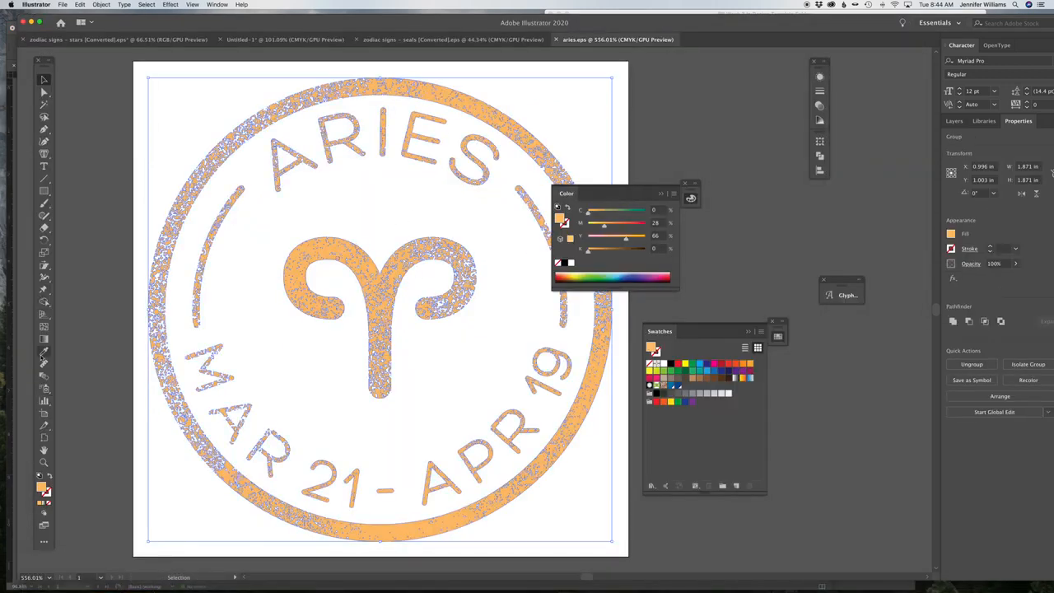
click(727, 364)
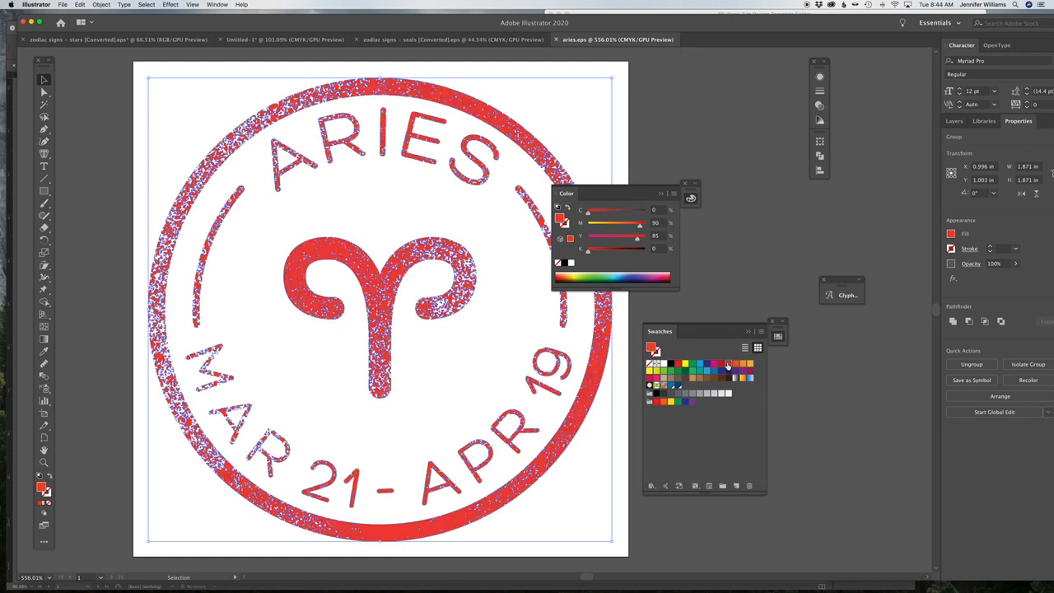
click(635, 409)
key(super+s)
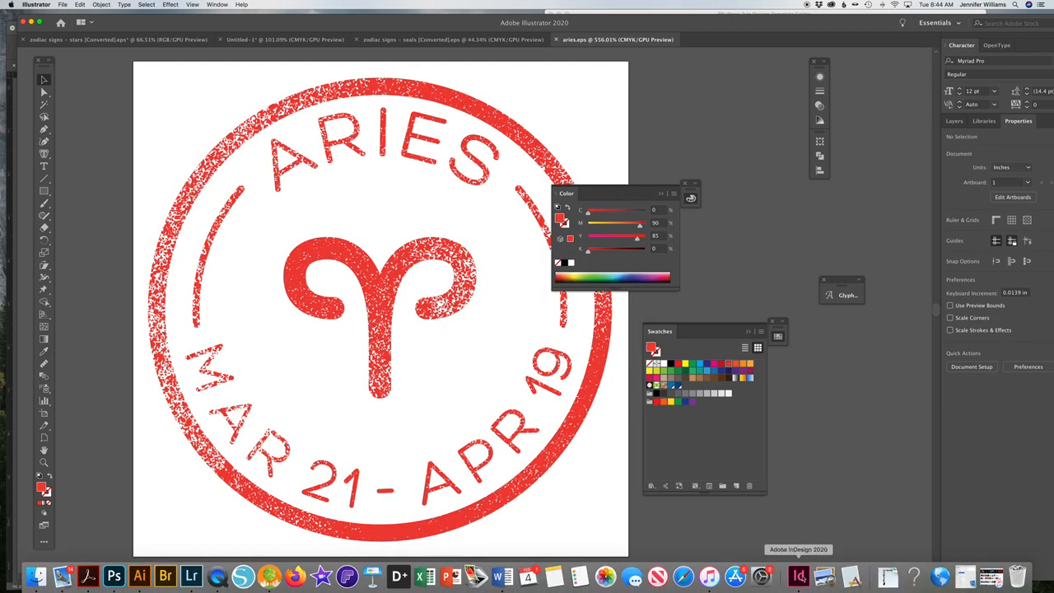
click(797, 578)
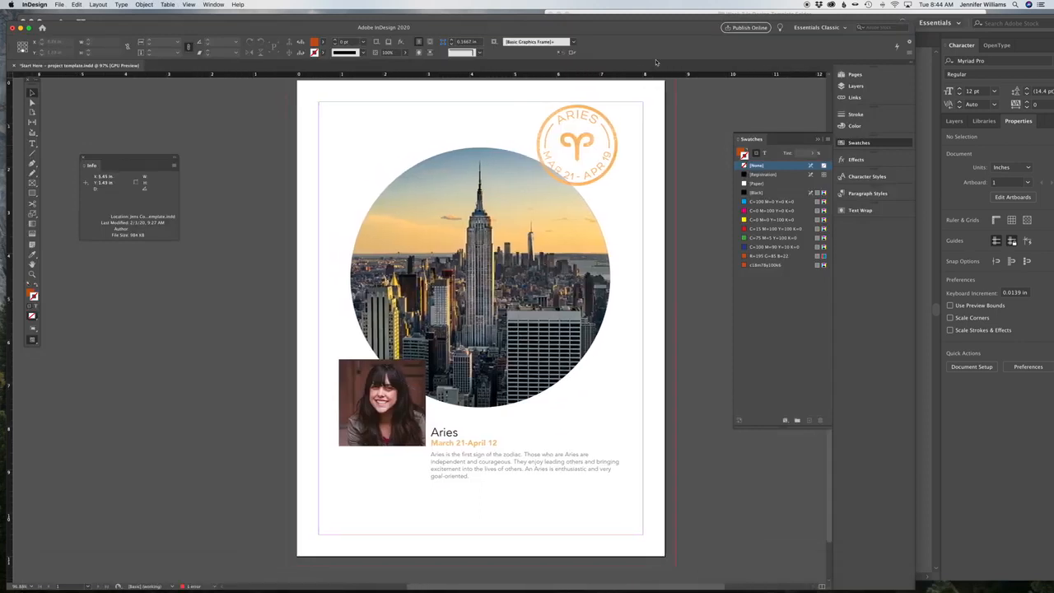
Update the aries.eps link so the poster's seal shows red, then bring up the Finder window.
click(855, 97)
click(803, 93)
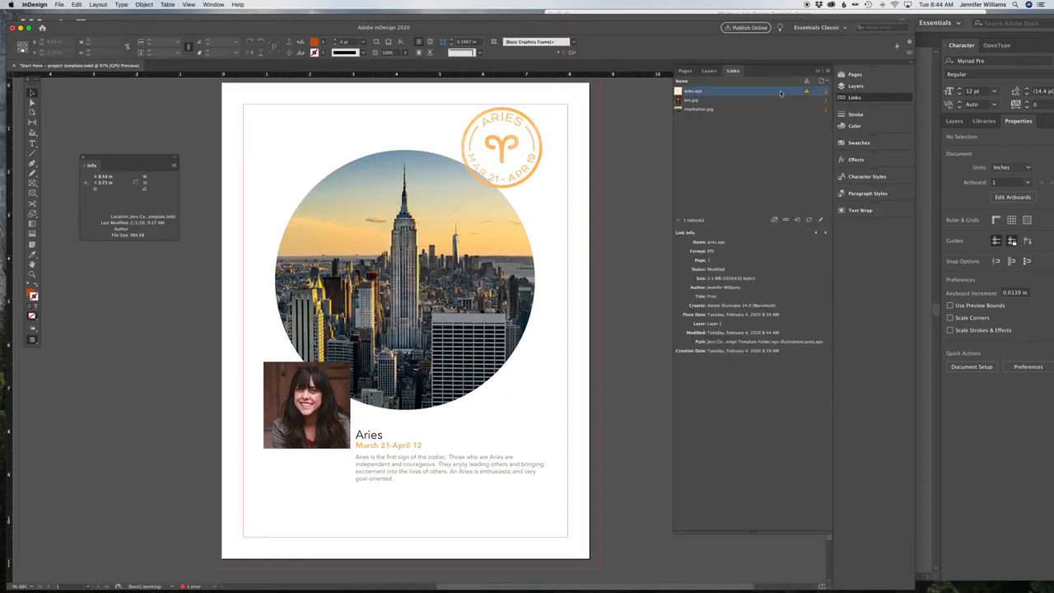
click(807, 220)
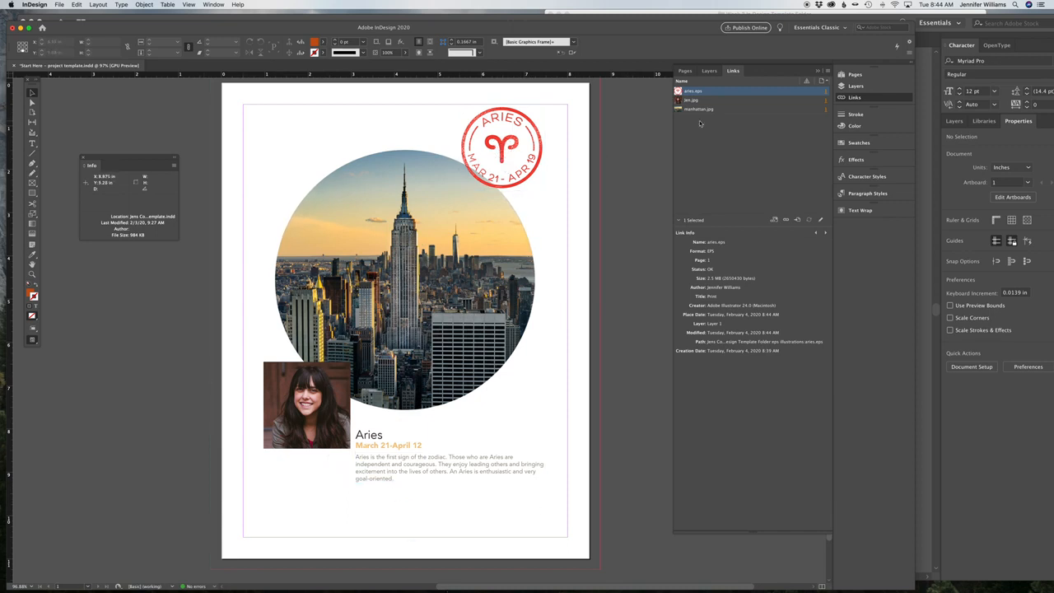
click(664, 13)
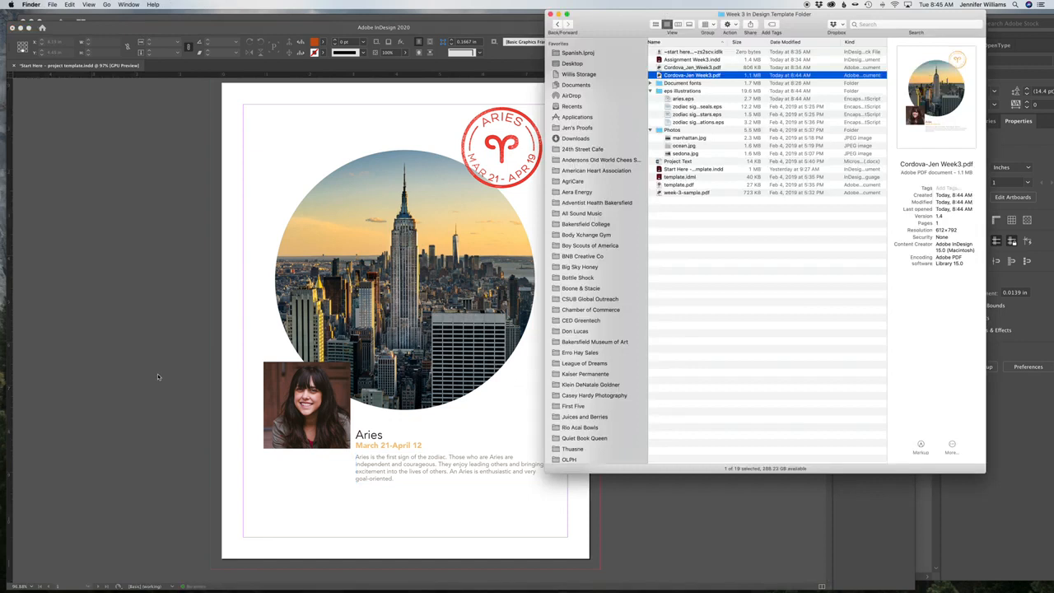